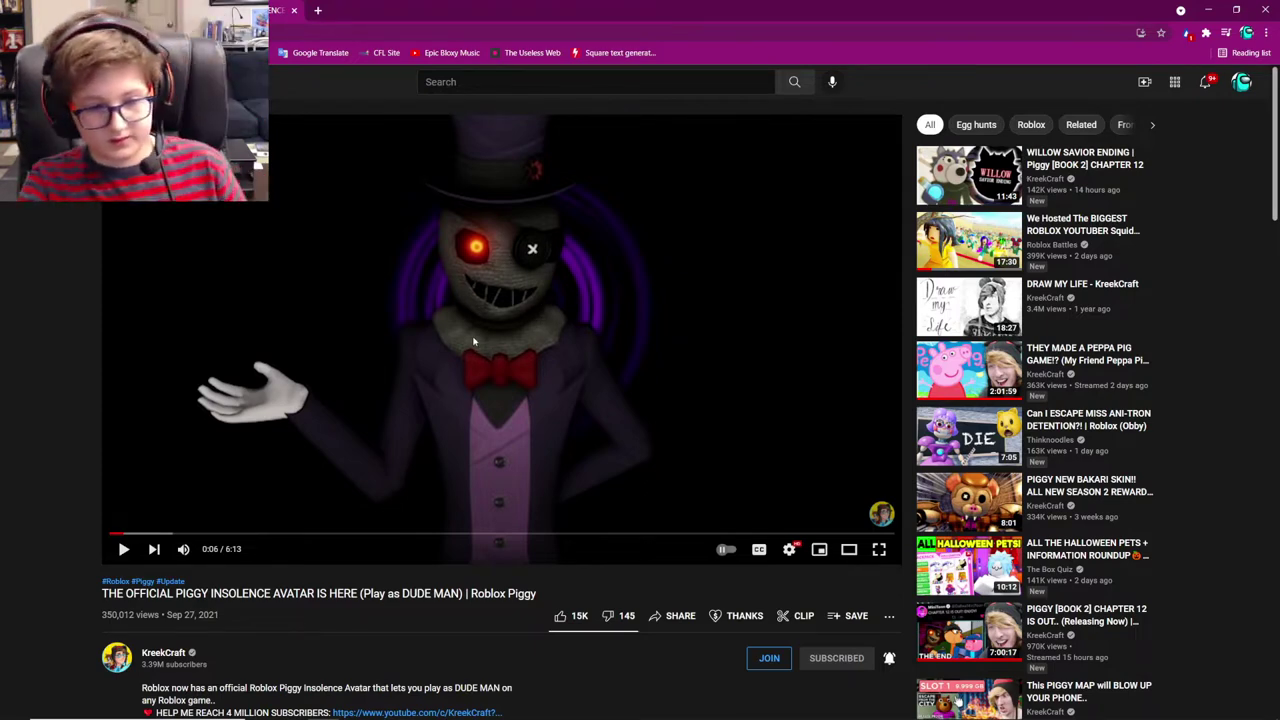
# Switch the torso to the ROBLOX Boy Torso and look over the arm options.
pyautogui.scroll(-3, 477, 345)
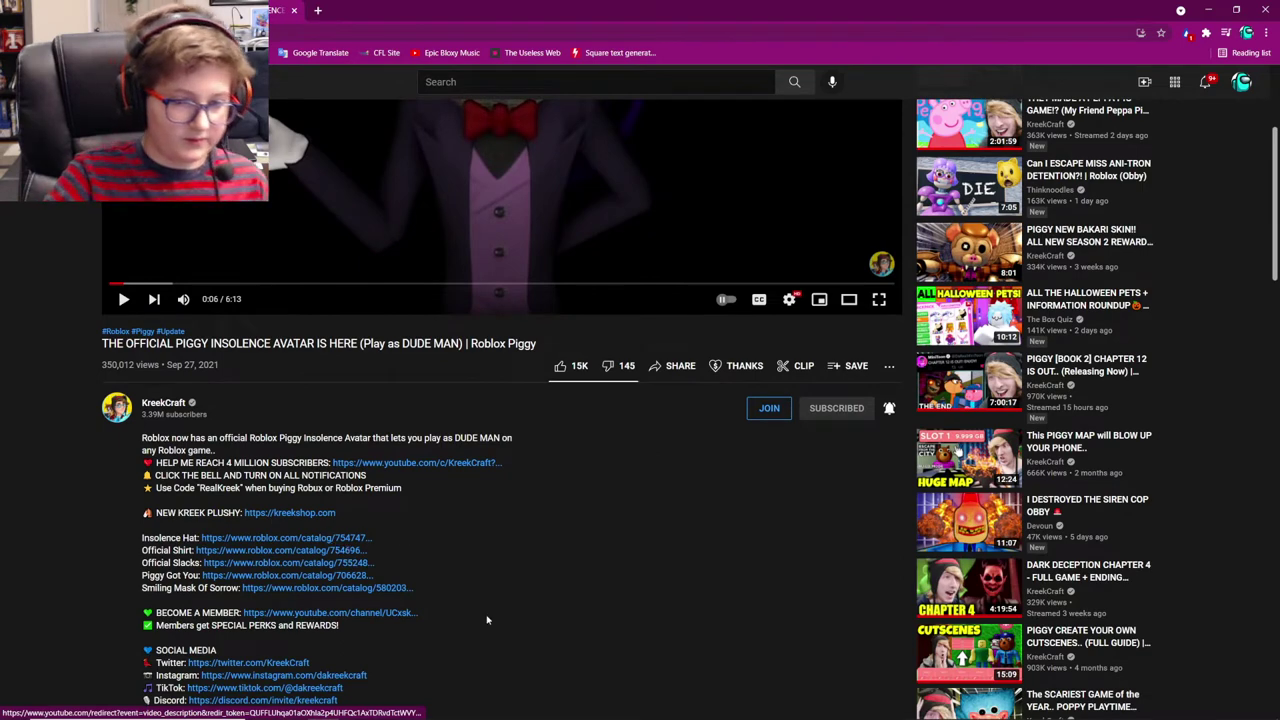
pyautogui.scroll(3, 518, 617)
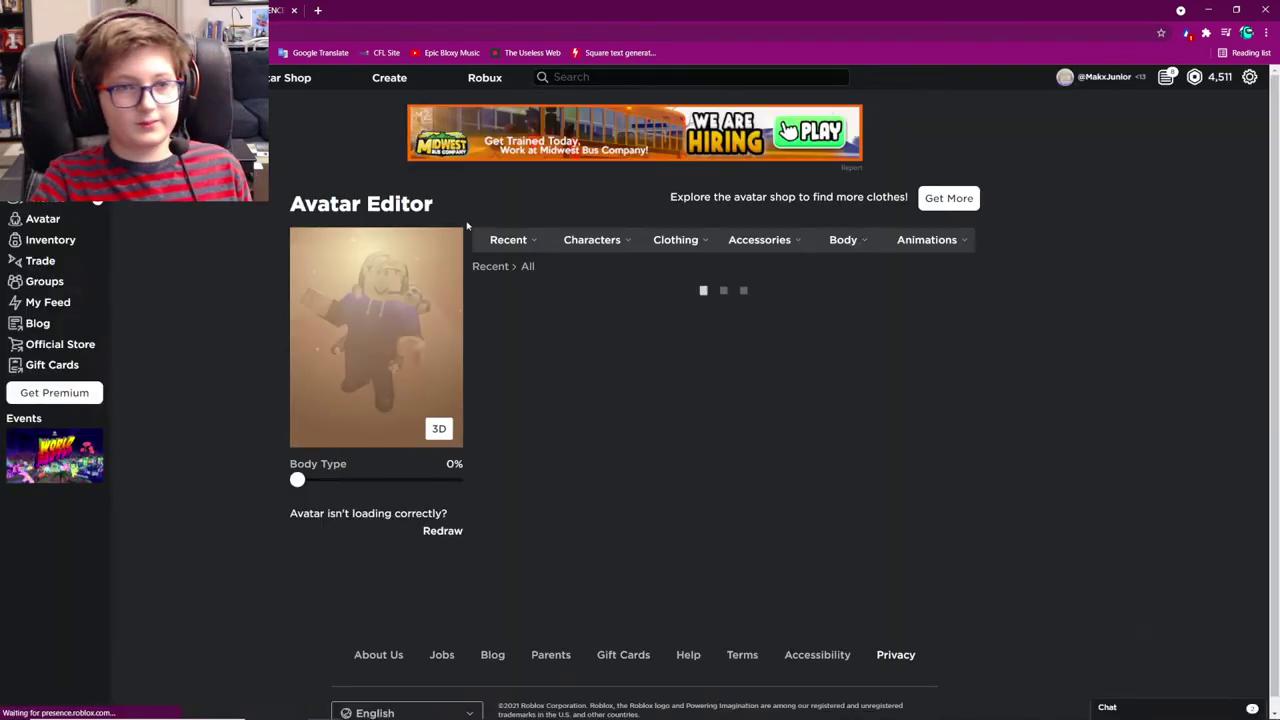
pyautogui.moveTo(869, 236)
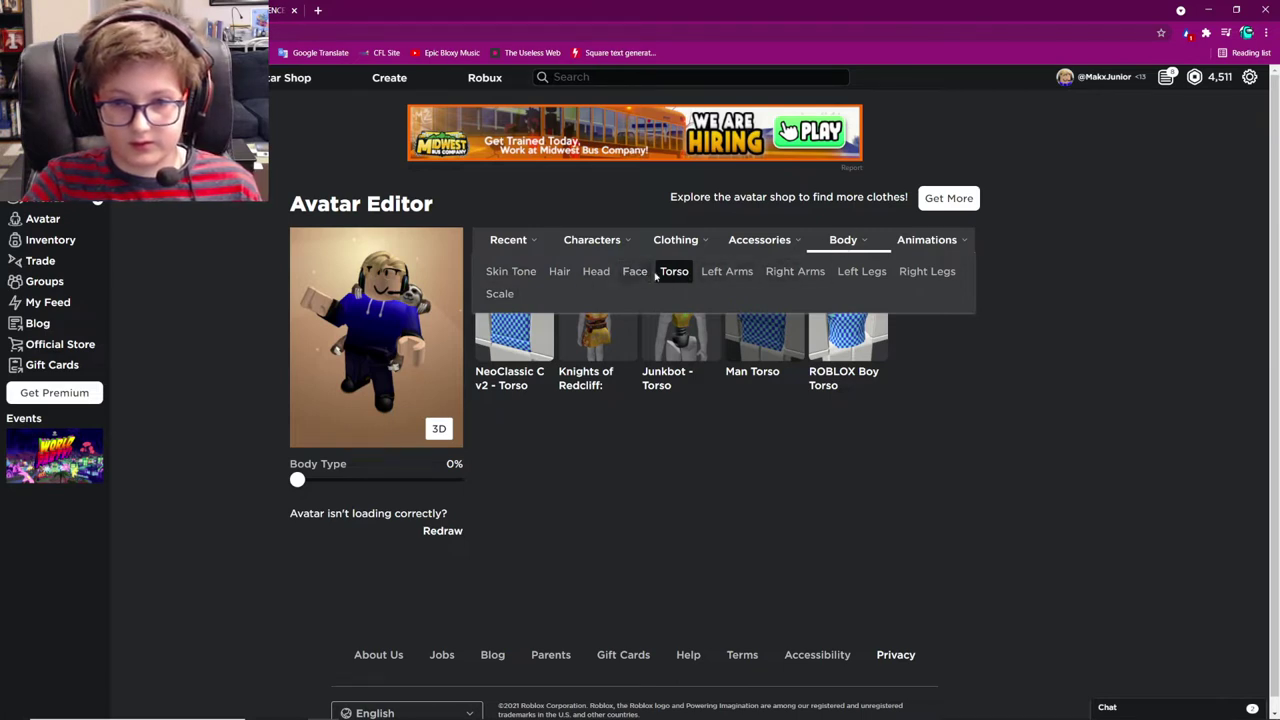
pyautogui.click(855, 330)
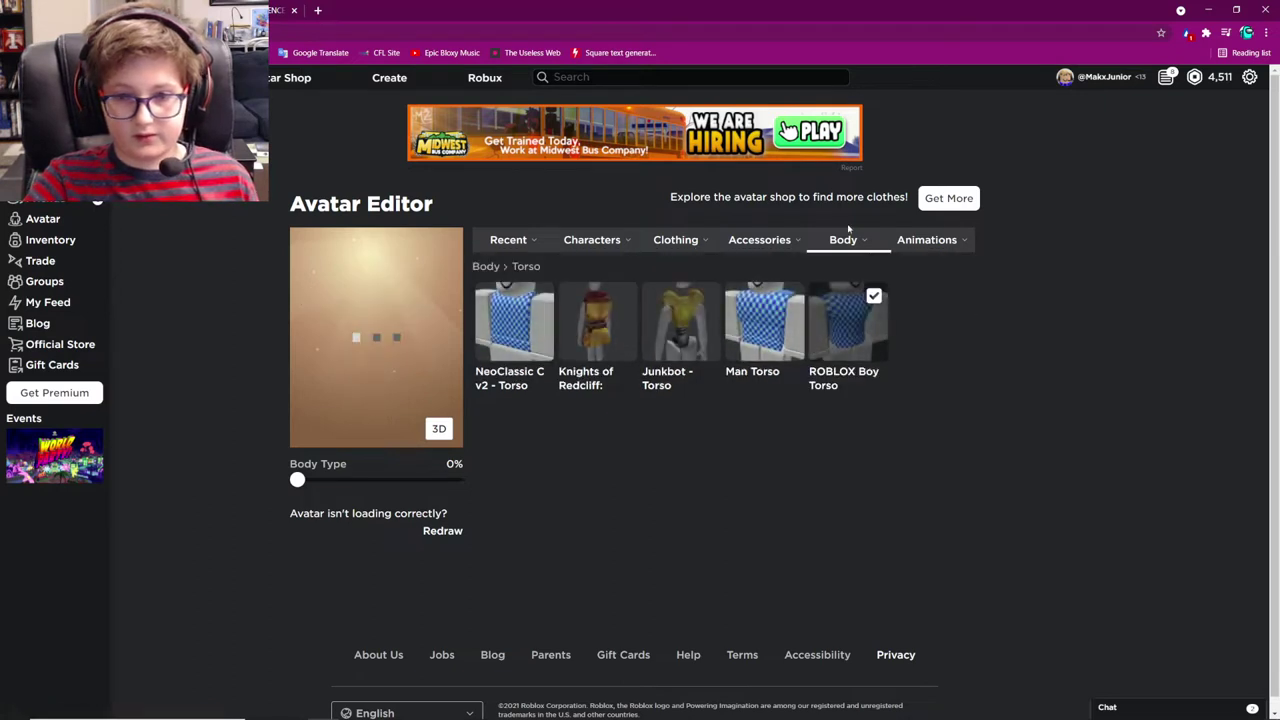
pyautogui.click(735, 268)
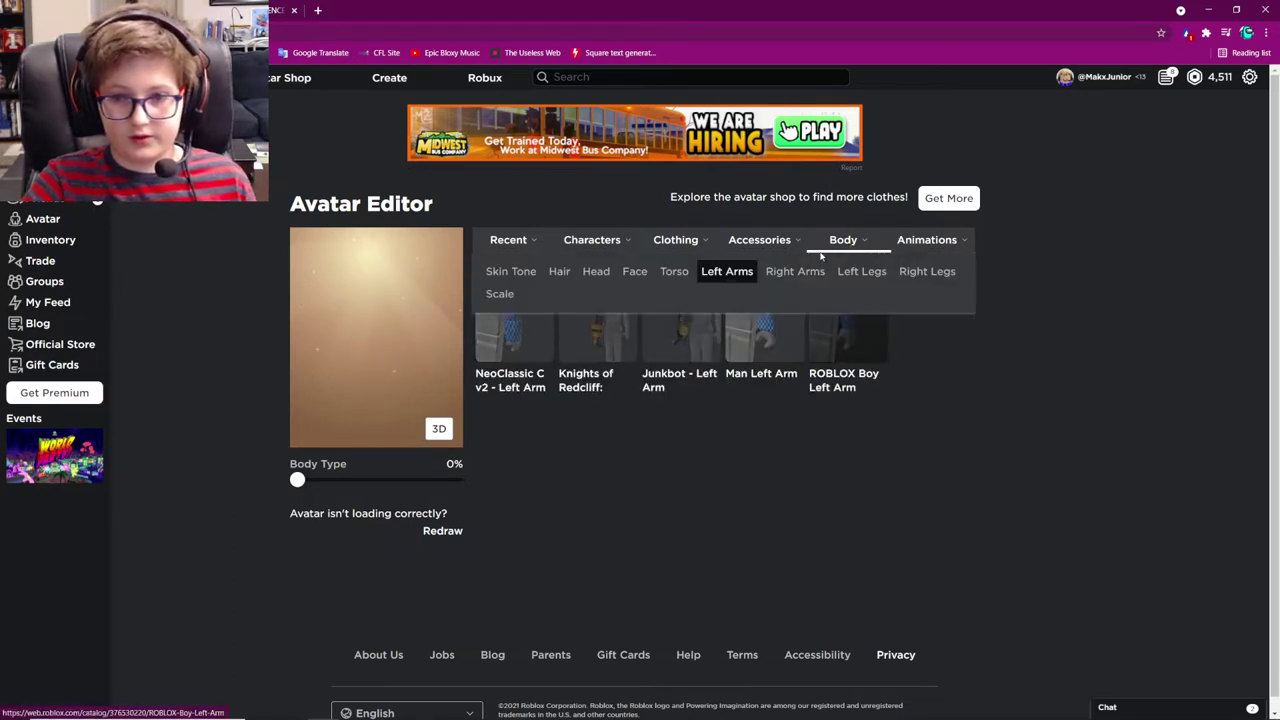
pyautogui.click(795, 270)
# Remove the Pro Gamer Headphones, Black Golden Square glasses, Blonde Half Back Hair and Shoulder Sloth.
pyautogui.moveTo(508, 240)
pyautogui.click(491, 270)
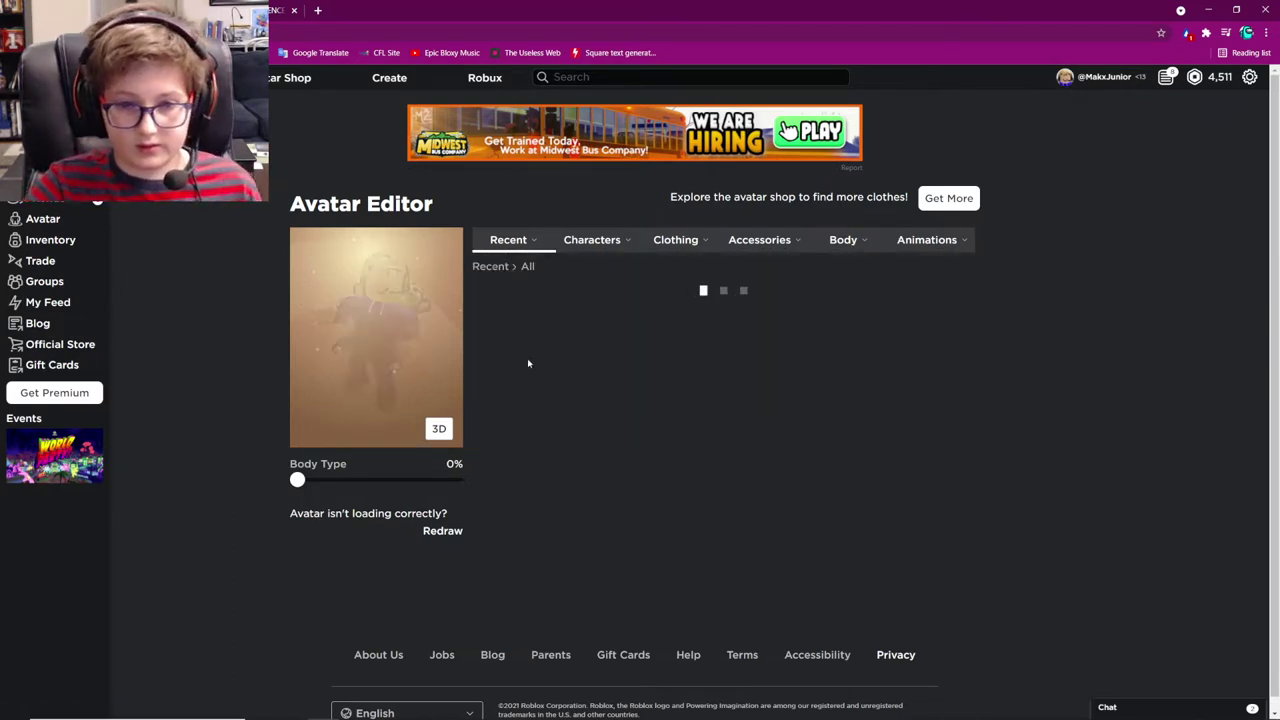
pyautogui.click(513, 328)
pyautogui.click(597, 325)
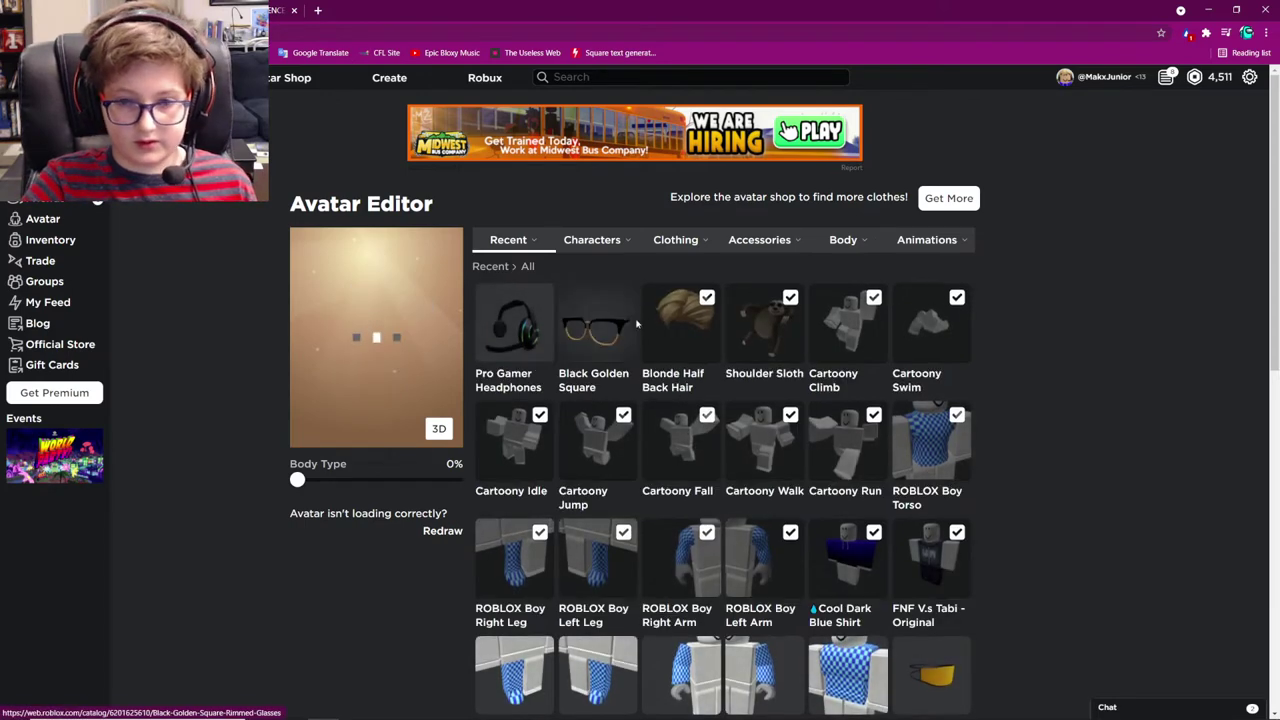
pyautogui.click(680, 322)
pyautogui.click(764, 322)
# Unequip the Cartoony Climb, Swim, Idle, Jump, Fall, Walk and Run animations.
pyautogui.click(848, 322)
pyautogui.click(945, 330)
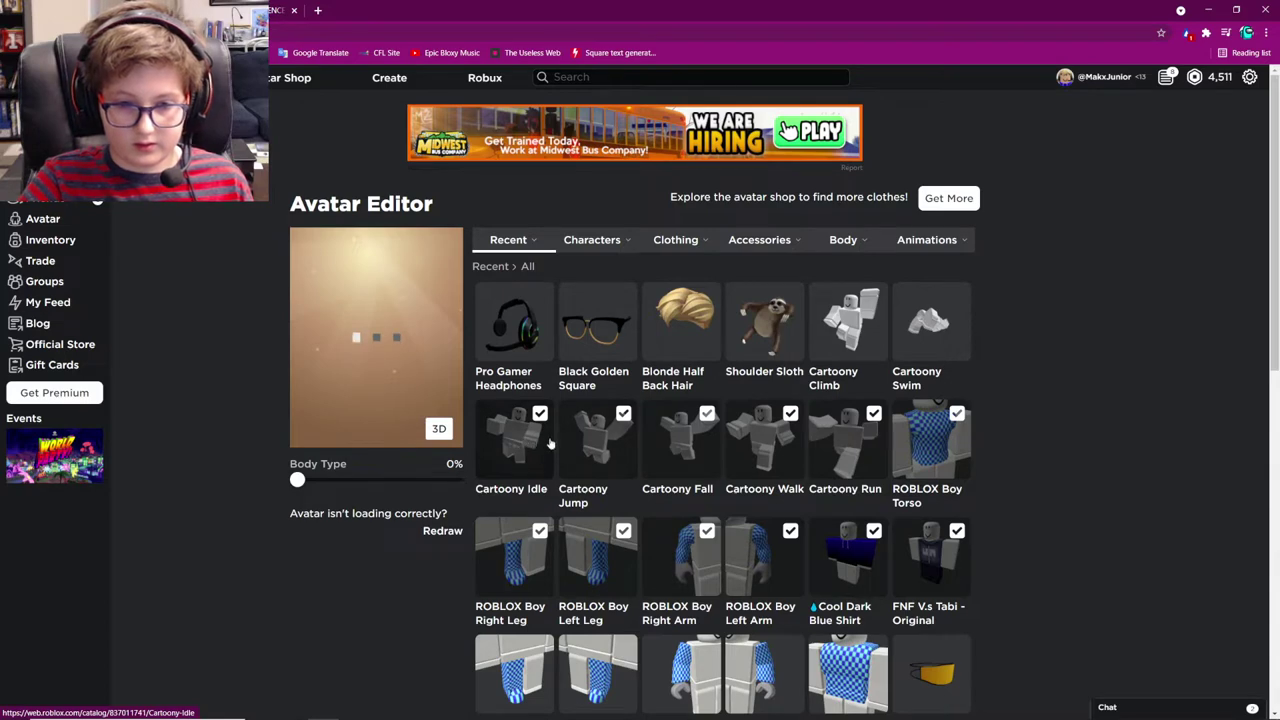
pyautogui.click(530, 440)
pyautogui.click(597, 440)
pyautogui.click(680, 440)
pyautogui.click(783, 440)
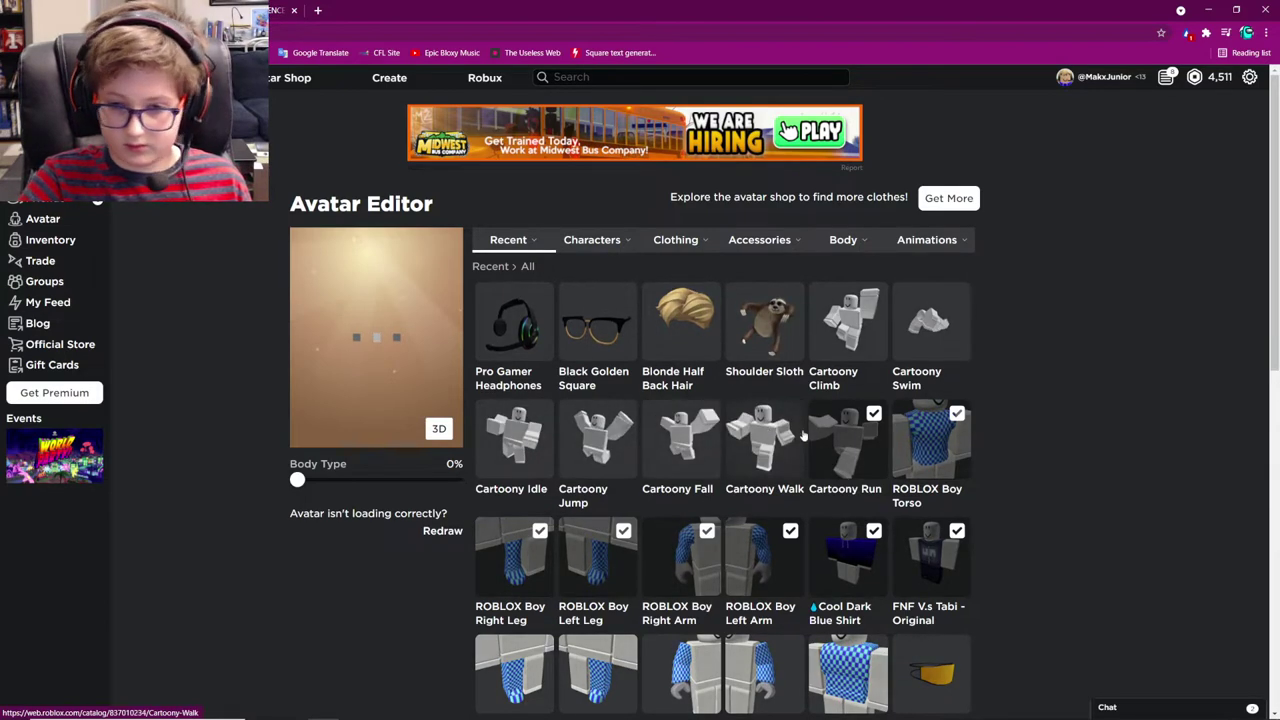
pyautogui.click(848, 440)
# Take off the Cool Dark Blue Shirt and the FNF V.s Tabi outfit.
pyautogui.click(848, 558)
pyautogui.click(930, 558)
pyautogui.scroll(-1, 912, 510)
pyautogui.scroll(-2, 912, 510)
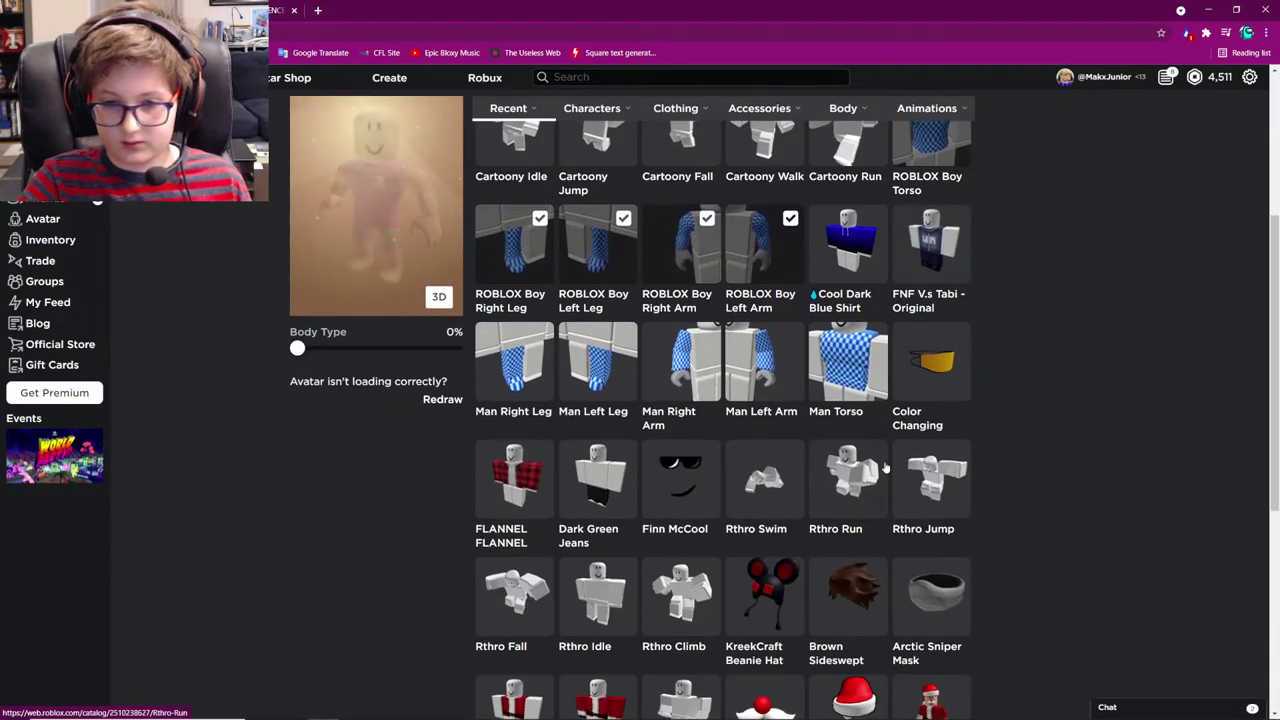
pyautogui.scroll(2, 880, 505)
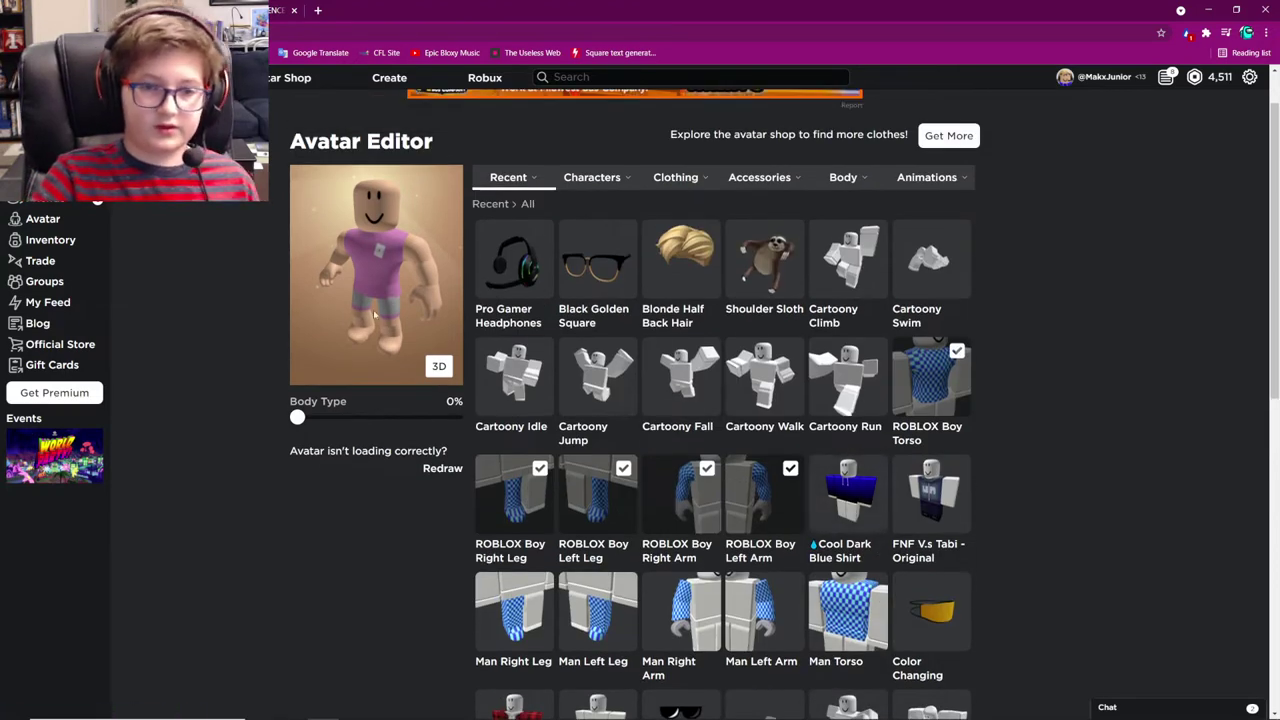
pyautogui.scroll(1, 340, 240)
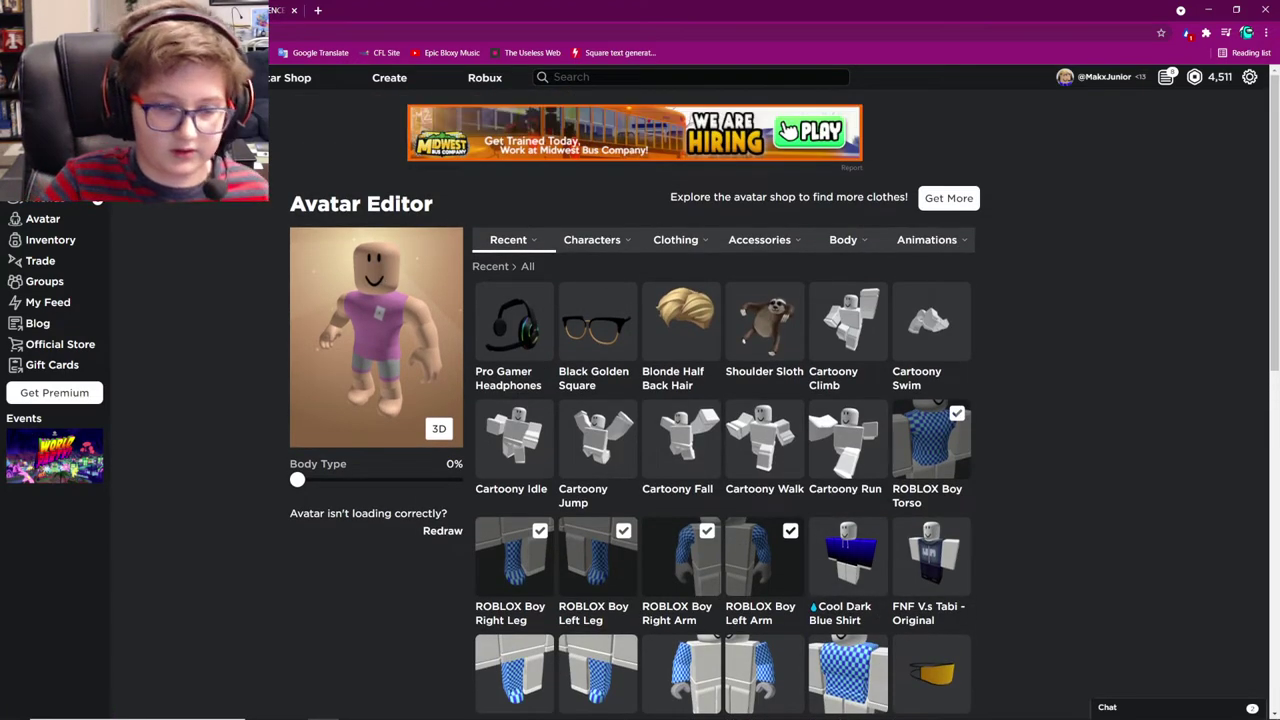
pyautogui.moveTo(838, 245)
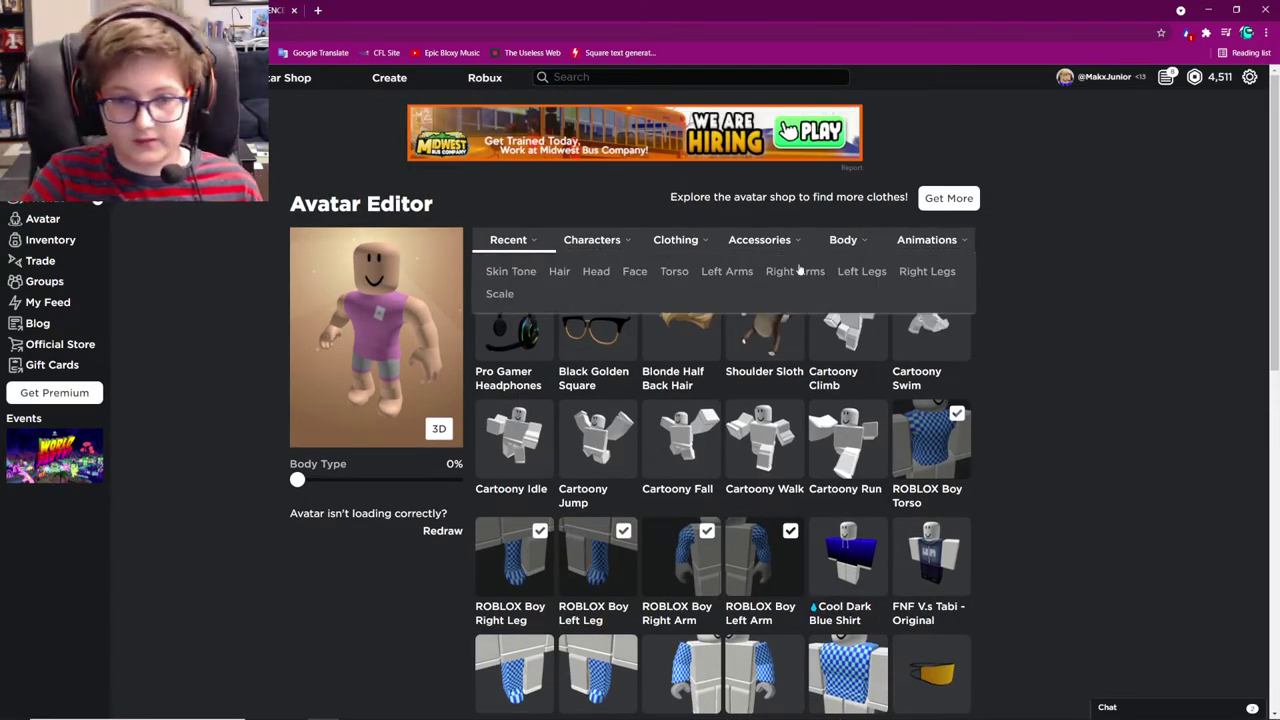
# In the advanced per-body-part skin tone settings, make the head black.
pyautogui.click(507, 280)
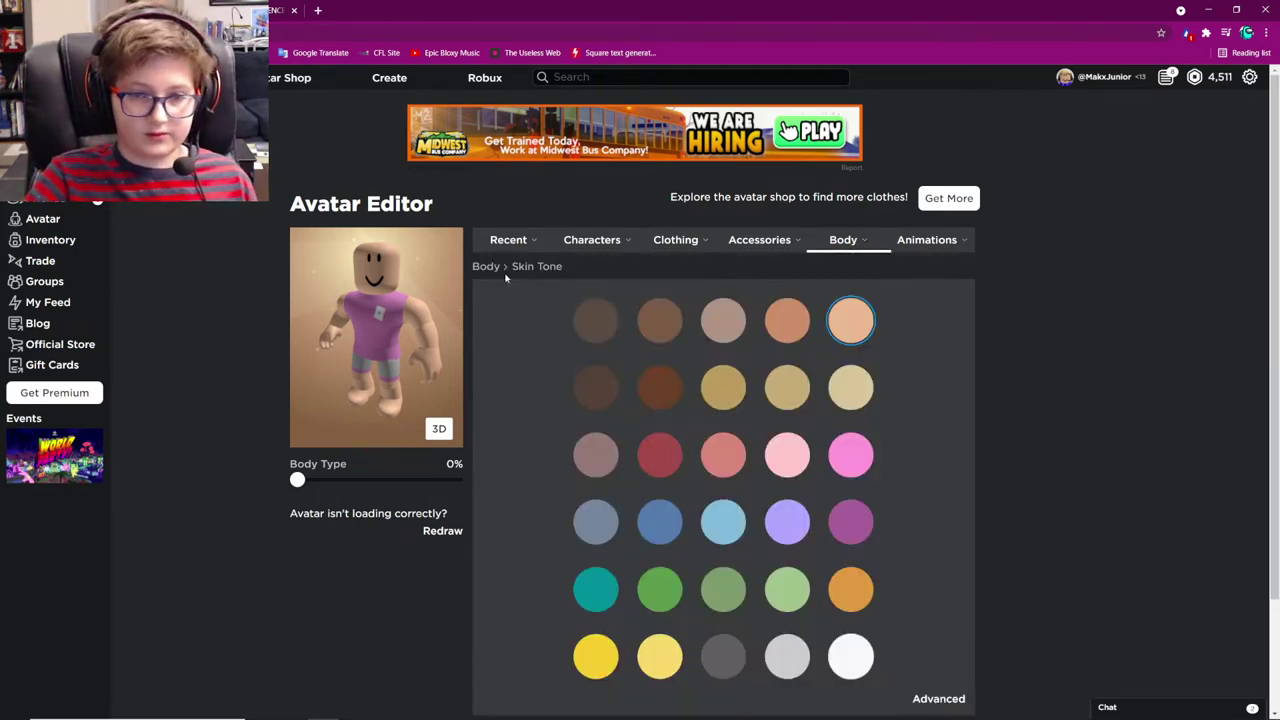
pyautogui.scroll(-3, 546, 289)
pyautogui.click(950, 563)
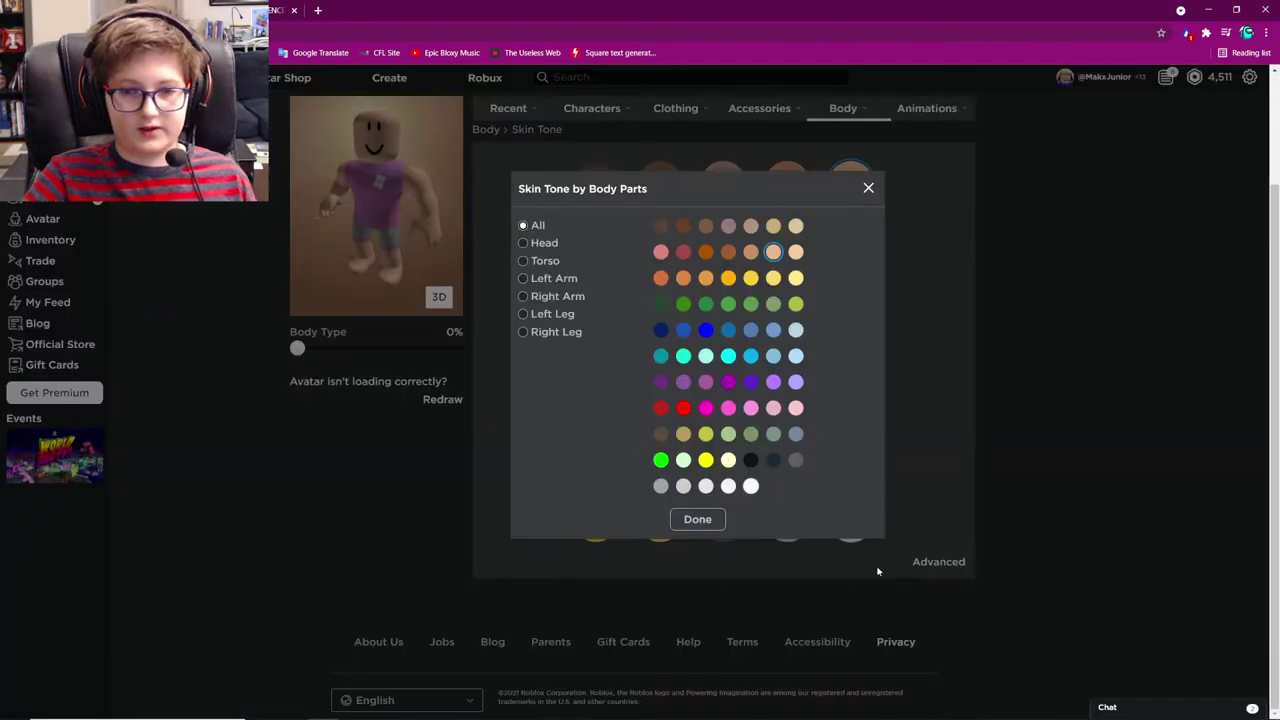
pyautogui.scroll(1, 947, 410)
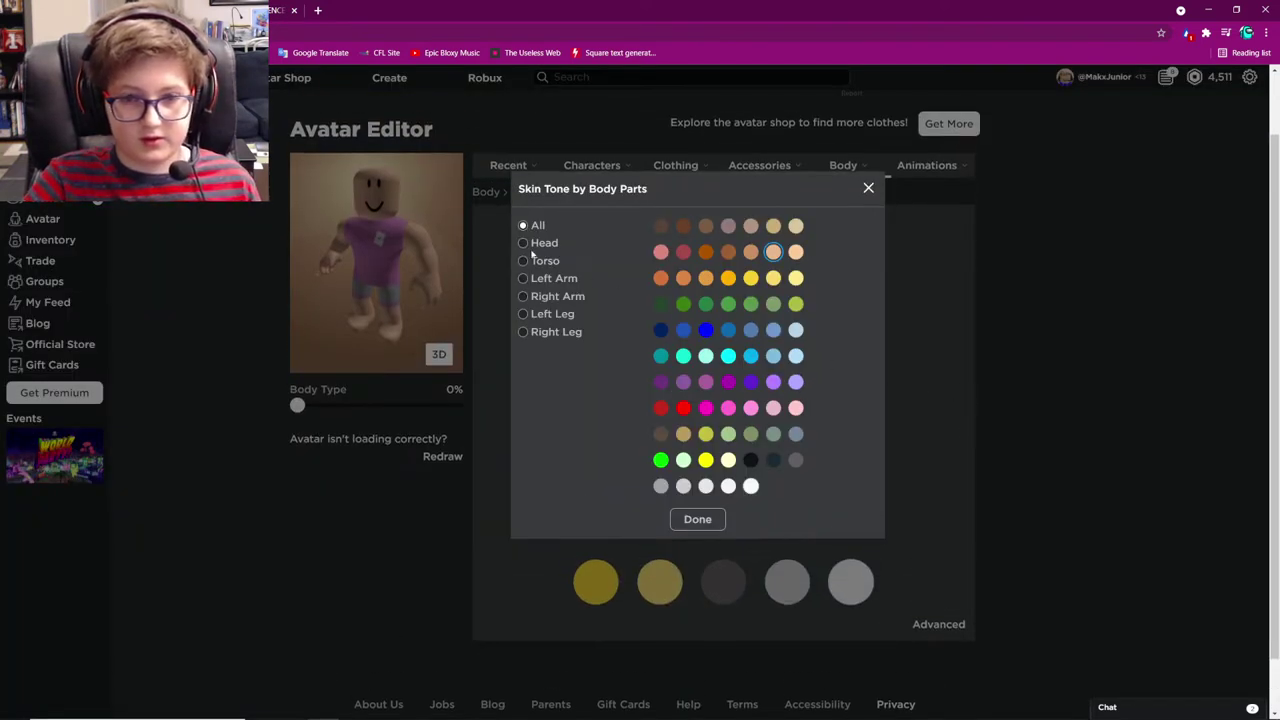
pyautogui.click(751, 462)
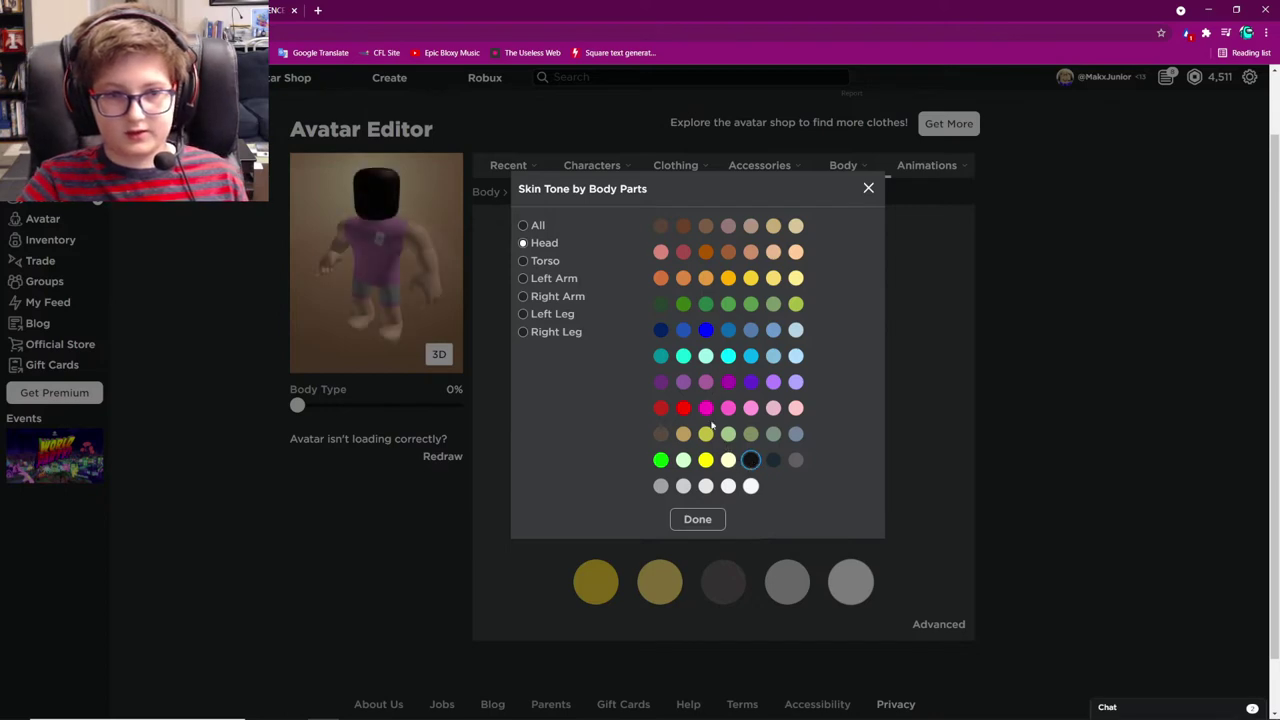
# Make the torso, both arms and both legs white, then confirm the skin tones.
pyautogui.click(550, 262)
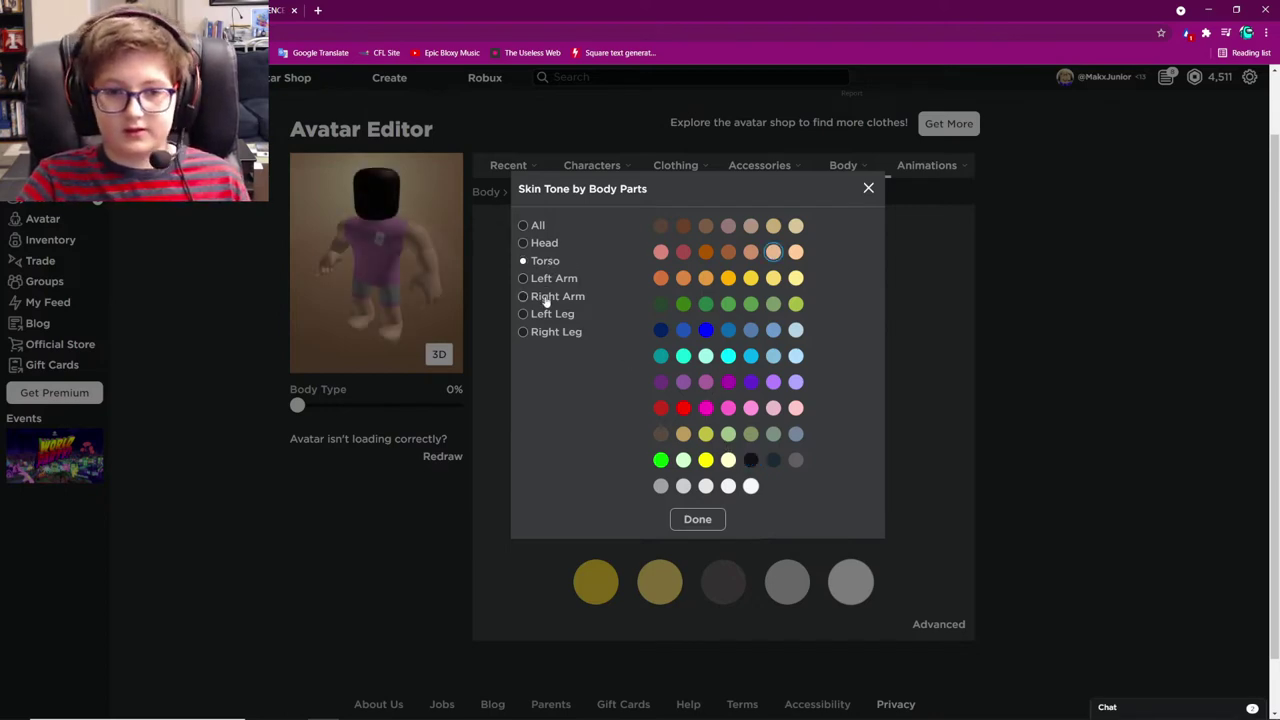
pyautogui.click(730, 487)
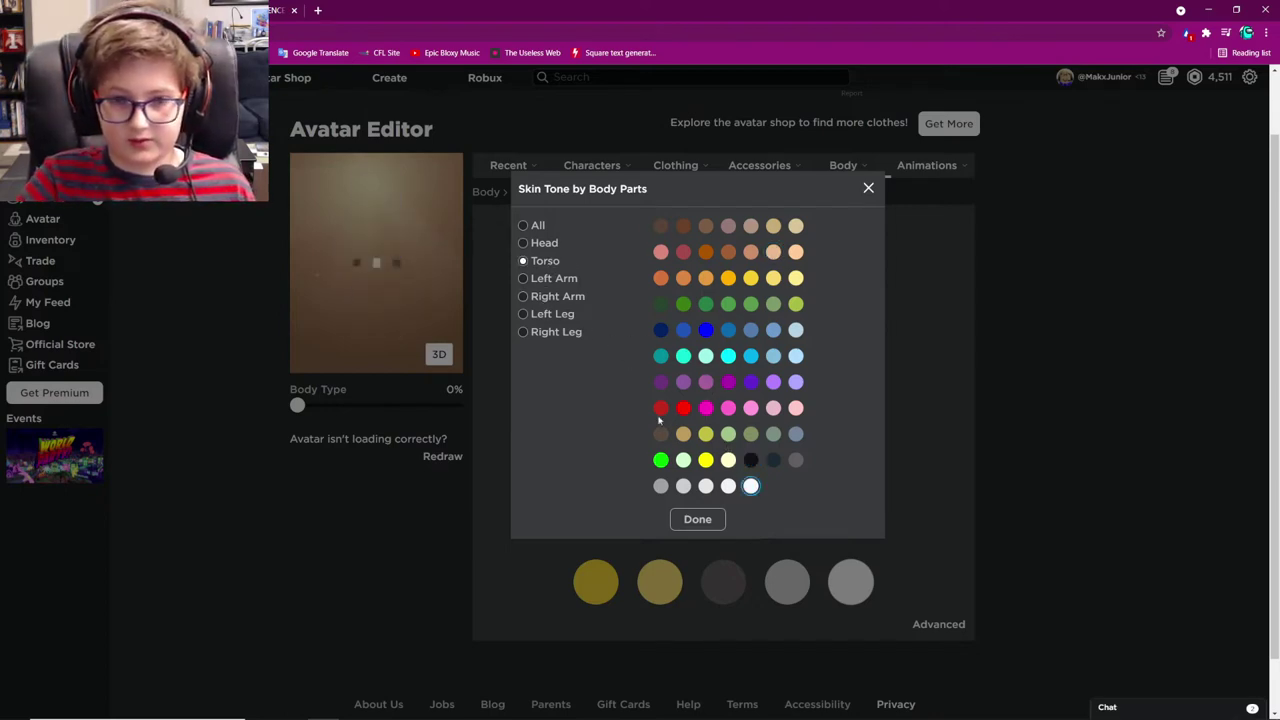
pyautogui.click(556, 280)
pyautogui.click(751, 487)
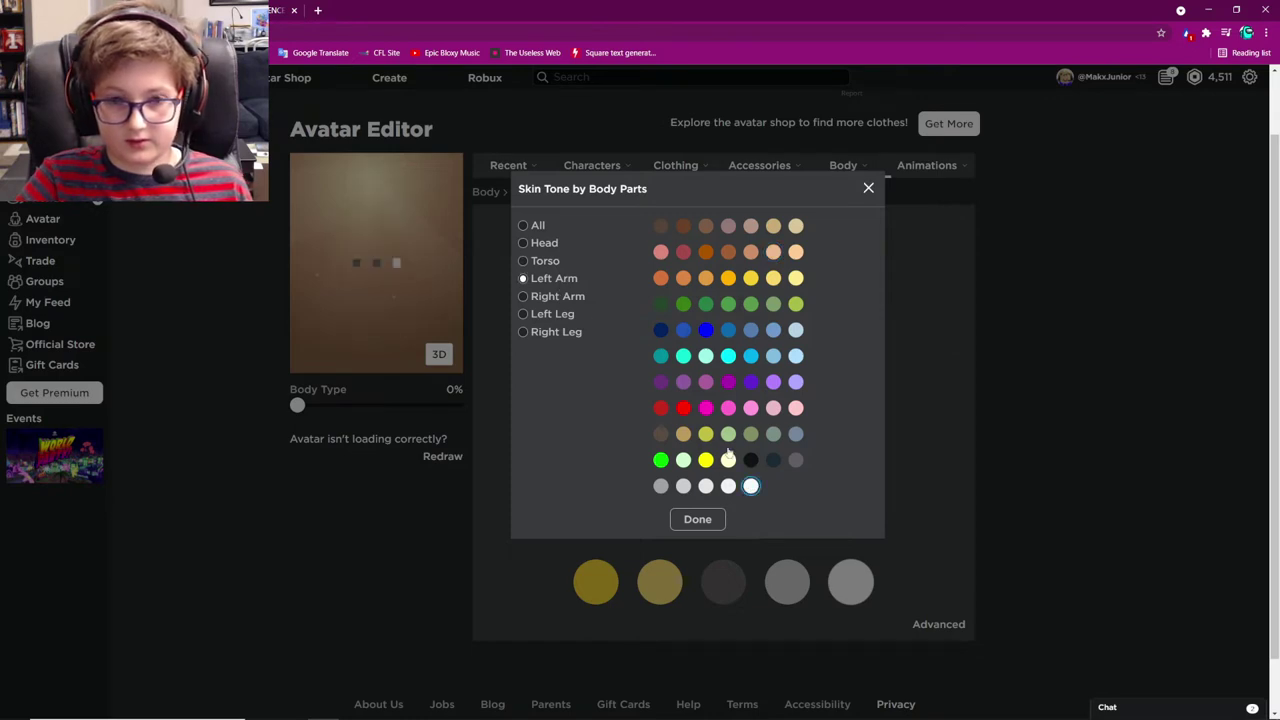
pyautogui.click(556, 297)
pyautogui.click(751, 487)
pyautogui.click(552, 314)
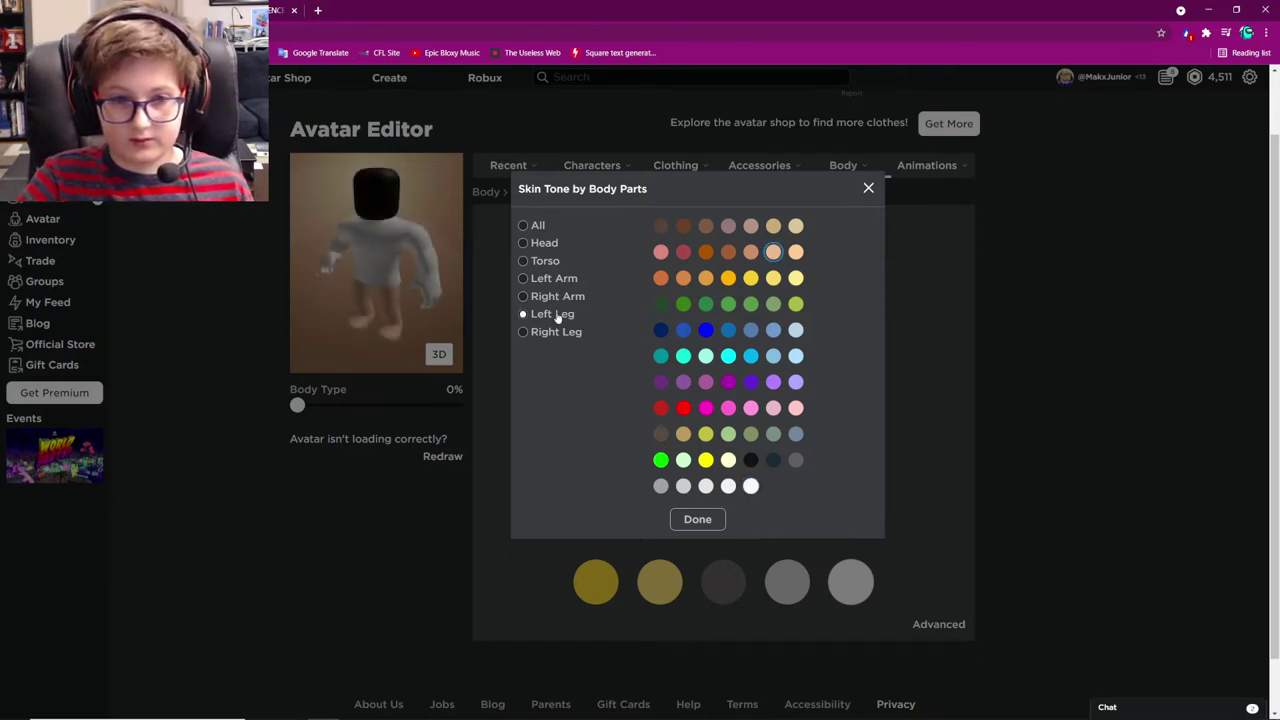
pyautogui.click(751, 487)
pyautogui.click(556, 332)
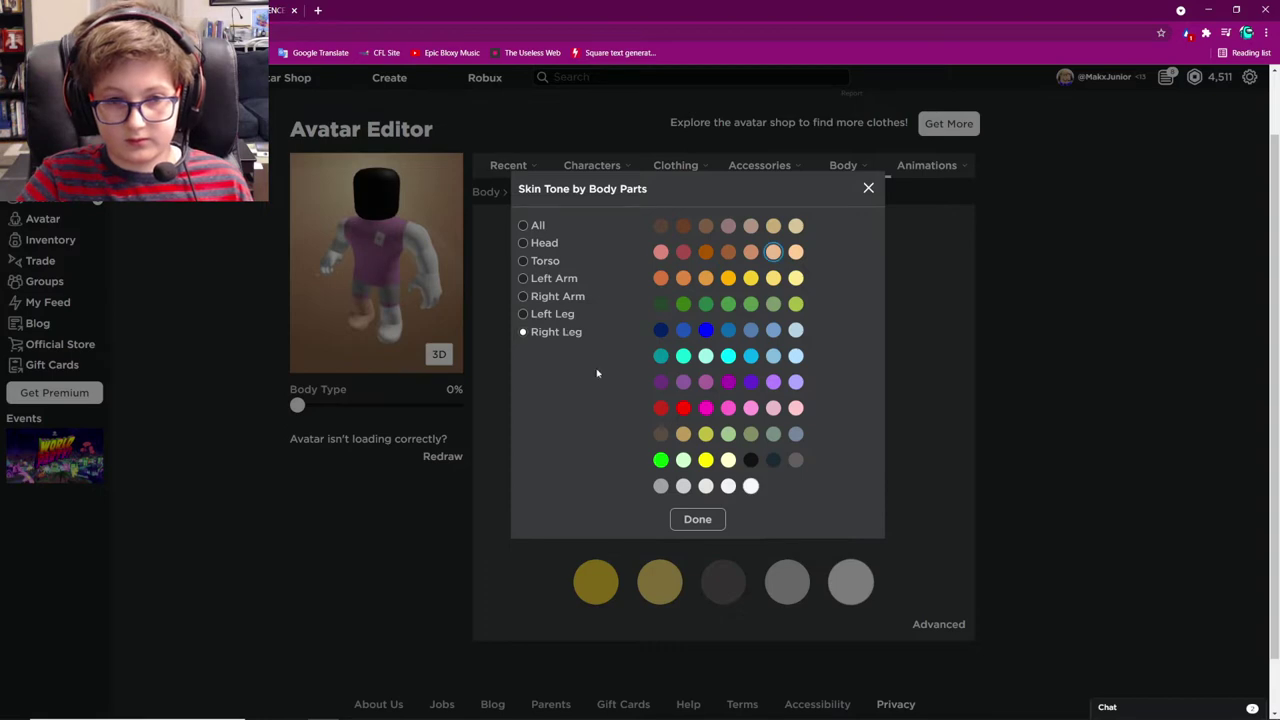
pyautogui.click(751, 487)
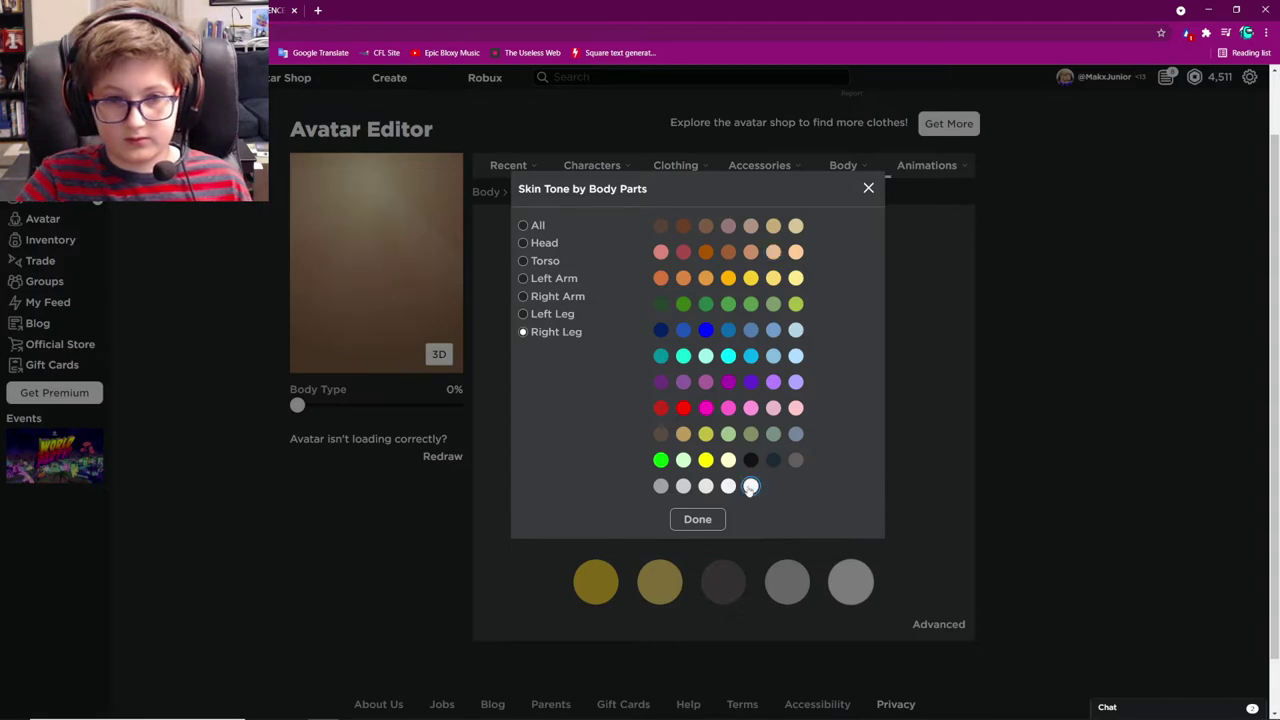
pyautogui.click(706, 524)
pyautogui.moveTo(853, 172)
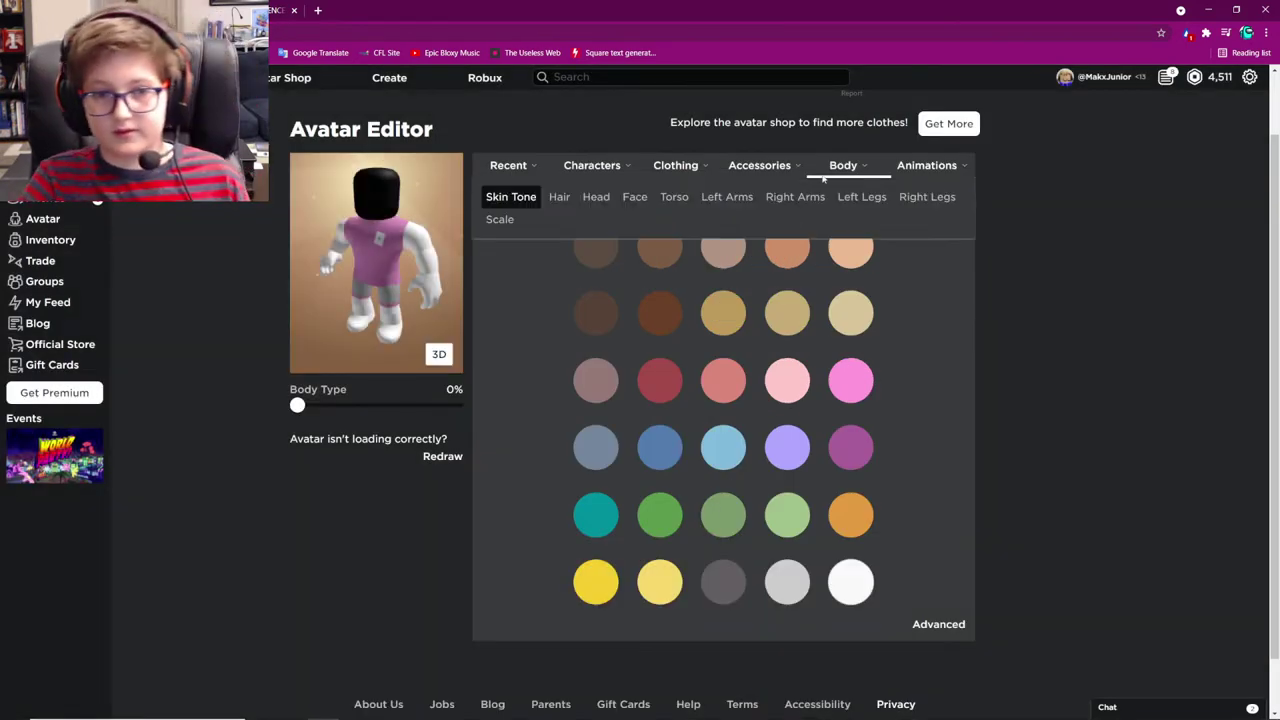
# Set the Height slider to 105%, Width to 70%, Head to 95% and Body Type to 100%.
pyautogui.click(495, 196)
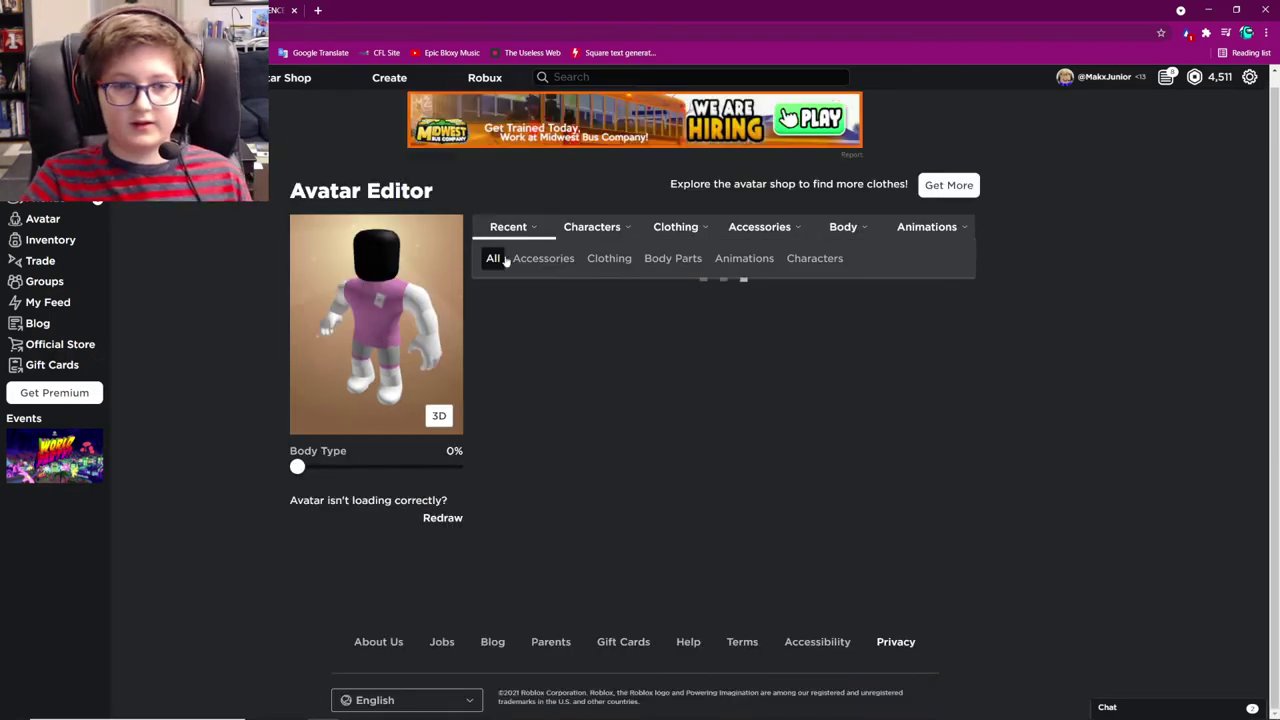
pyautogui.scroll(-1, 505, 300)
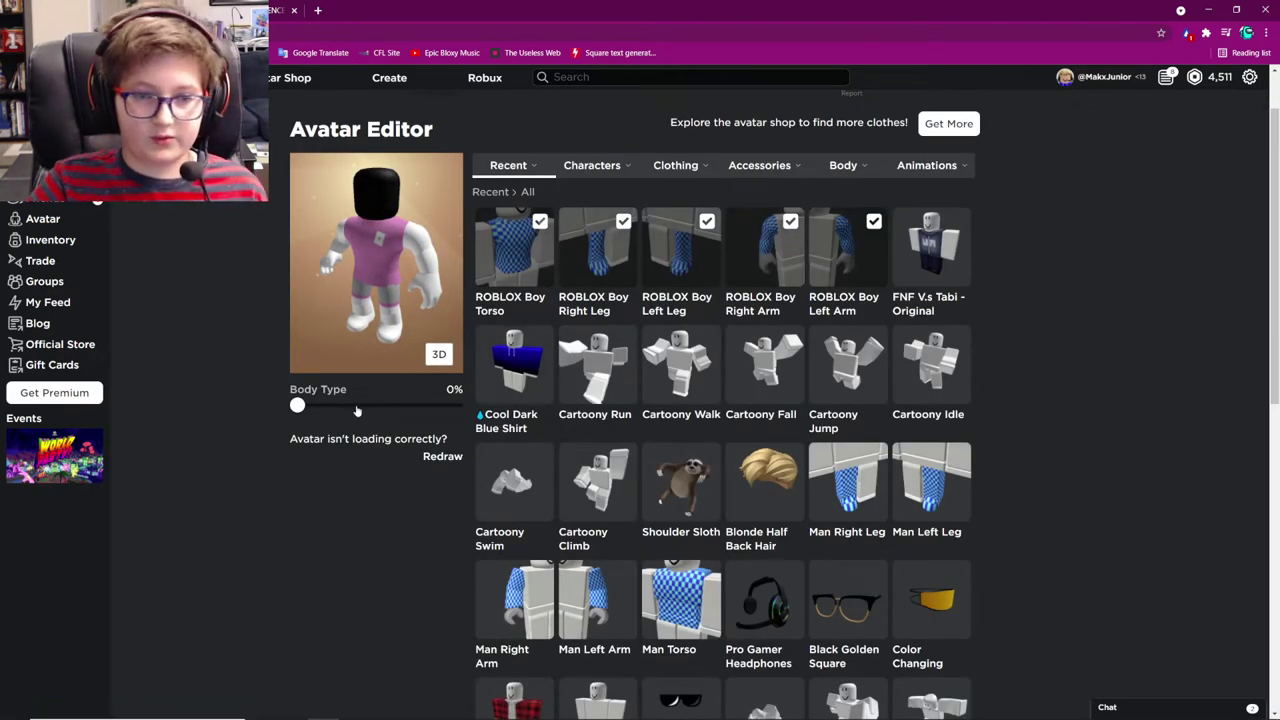
pyautogui.scroll(1, 600, 300)
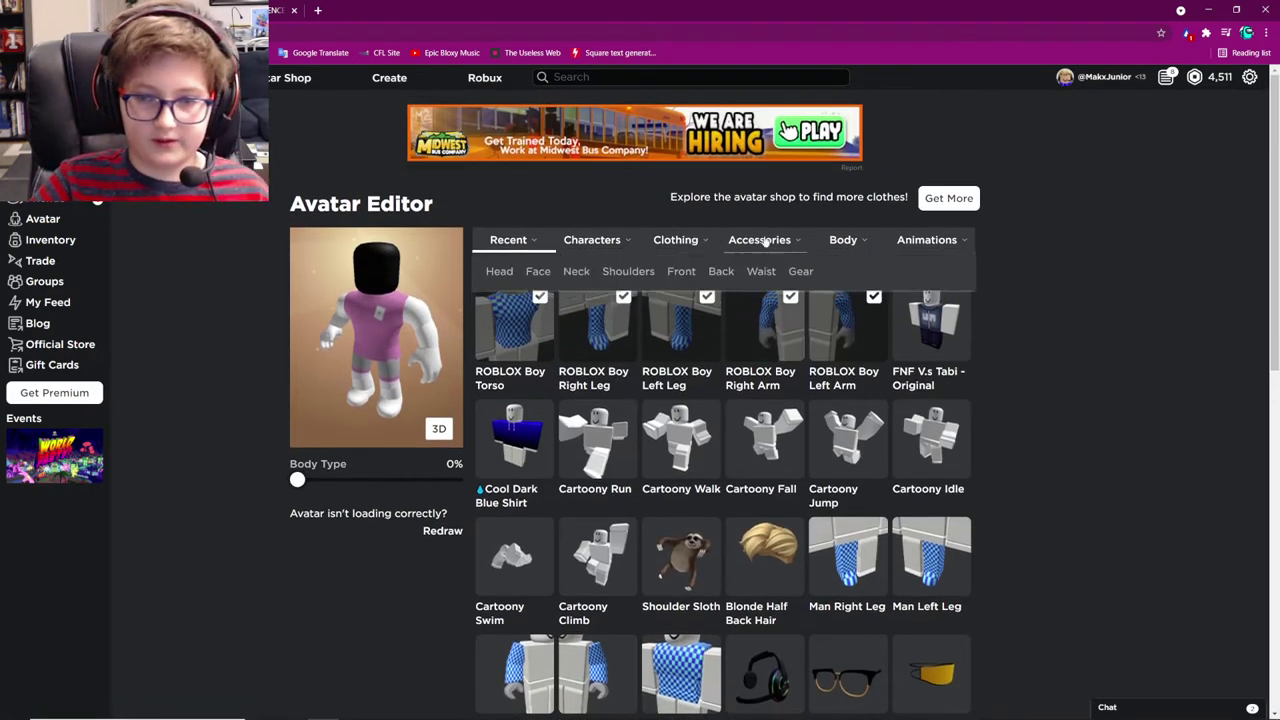
pyautogui.moveTo(840, 261)
pyautogui.click(514, 294)
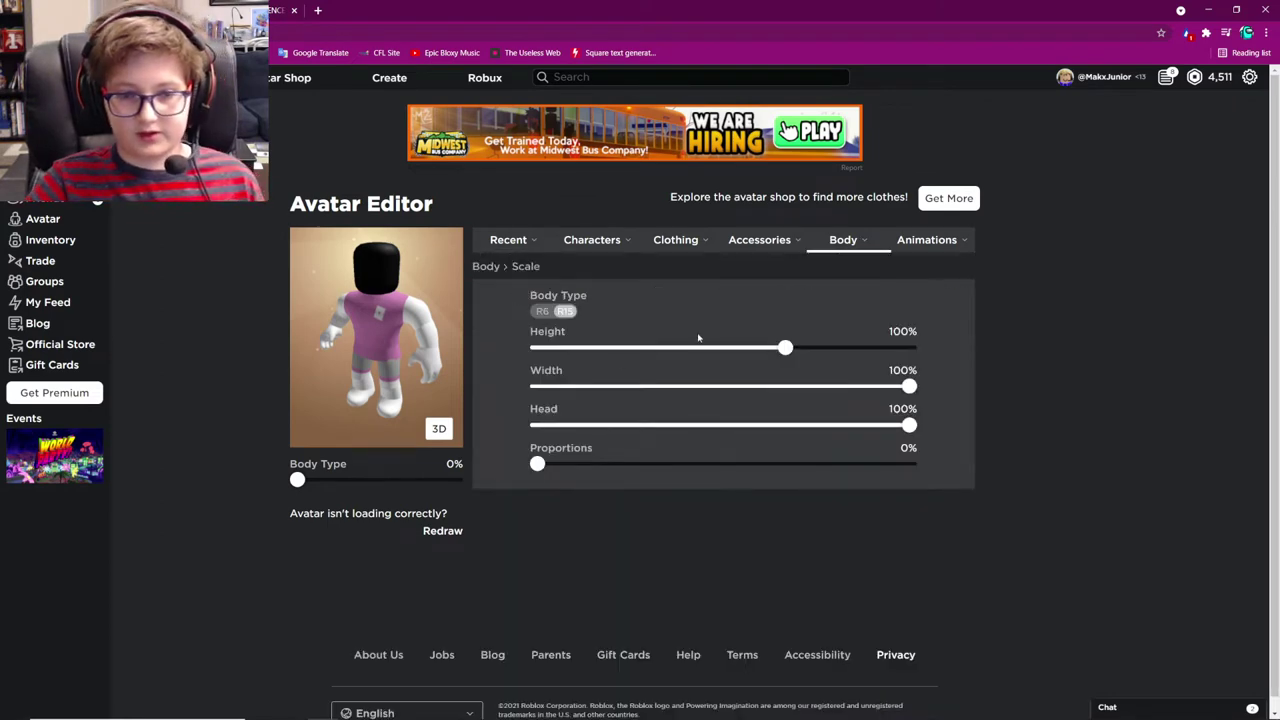
pyautogui.moveTo(783, 353); pyautogui.dragTo(1044, 350)
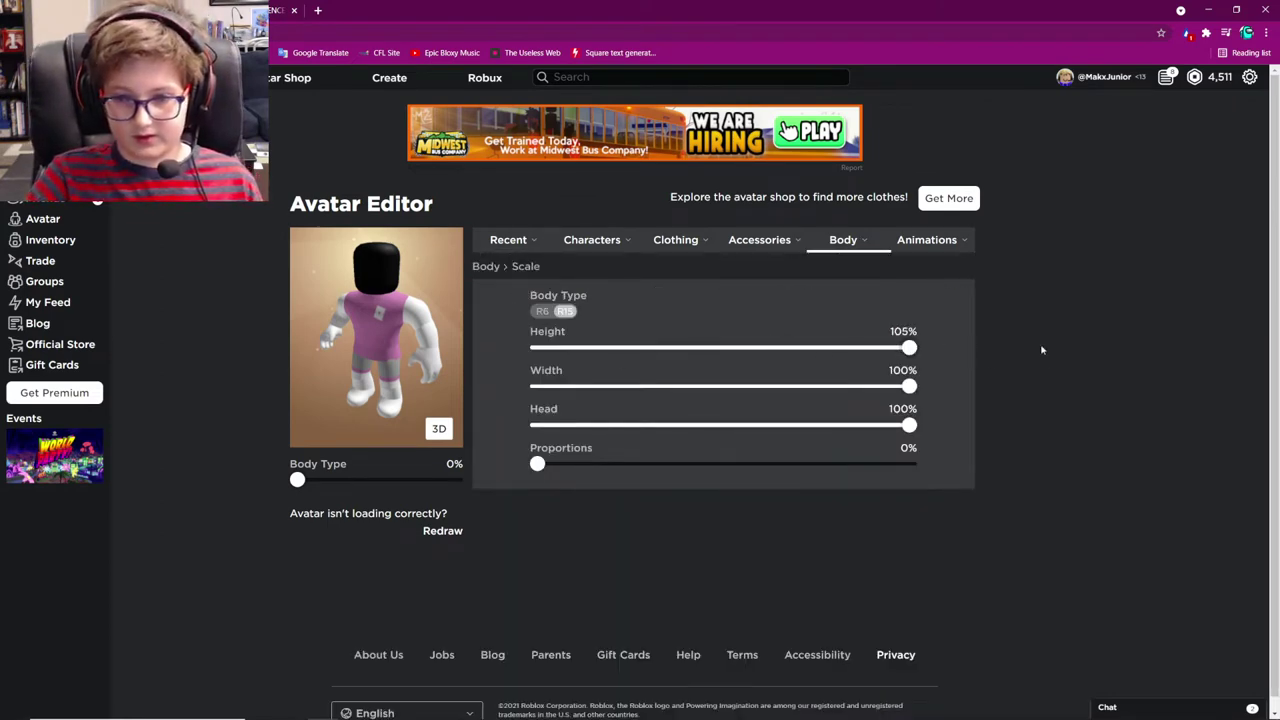
pyautogui.moveTo(908, 388); pyautogui.dragTo(537, 386)
pyautogui.moveTo(908, 425); pyautogui.dragTo(456, 428)
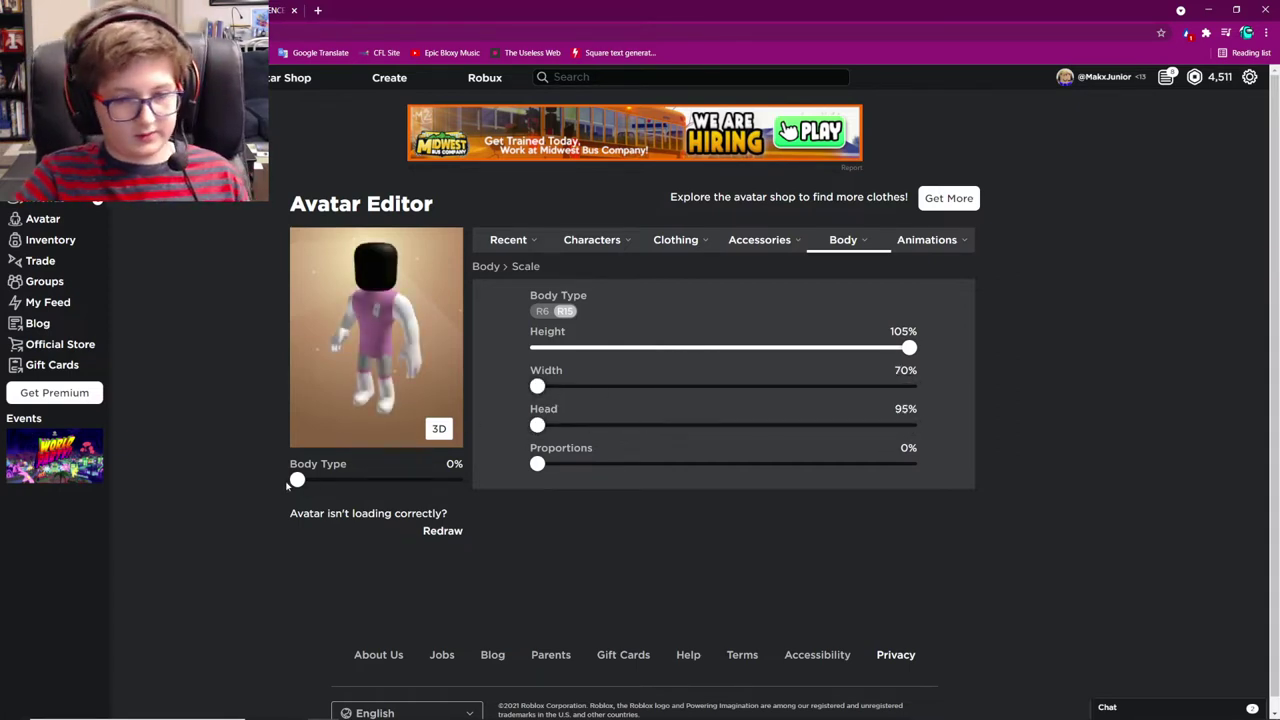
pyautogui.moveTo(313, 482); pyautogui.dragTo(660, 486)
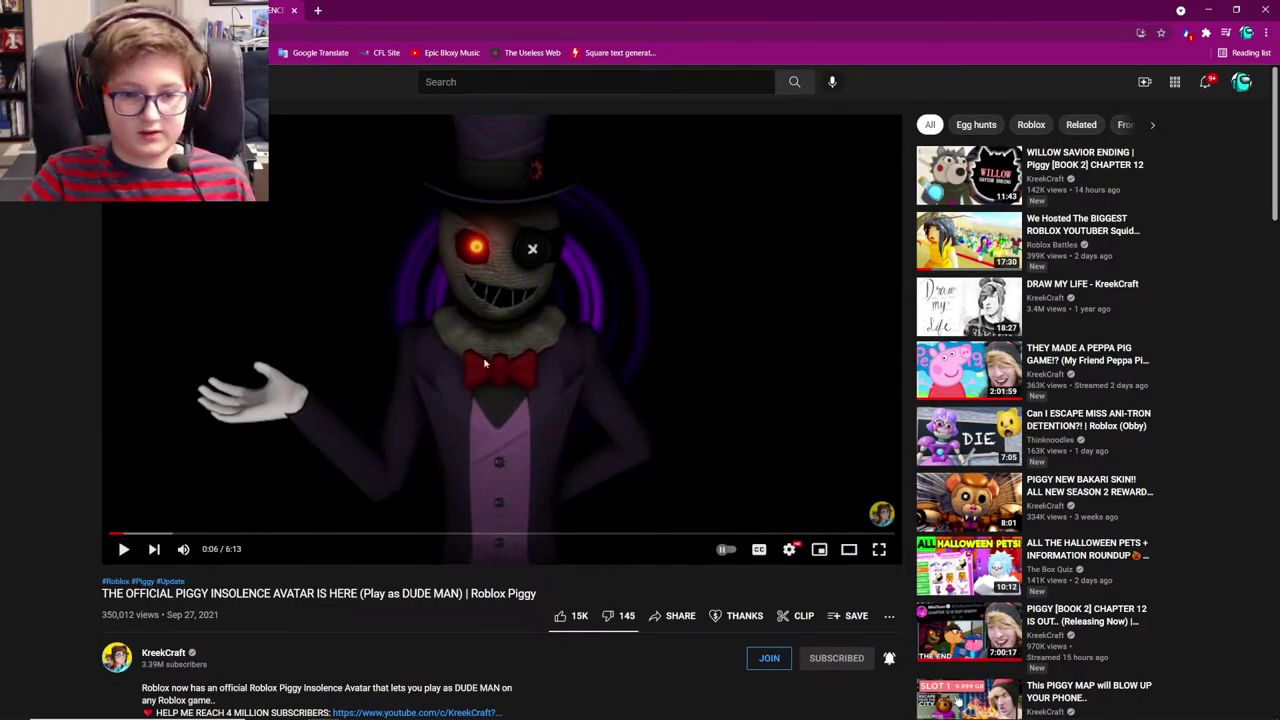
# Buy the Insolence Hat from its store page.
pyautogui.scroll(-2, 472, 298)
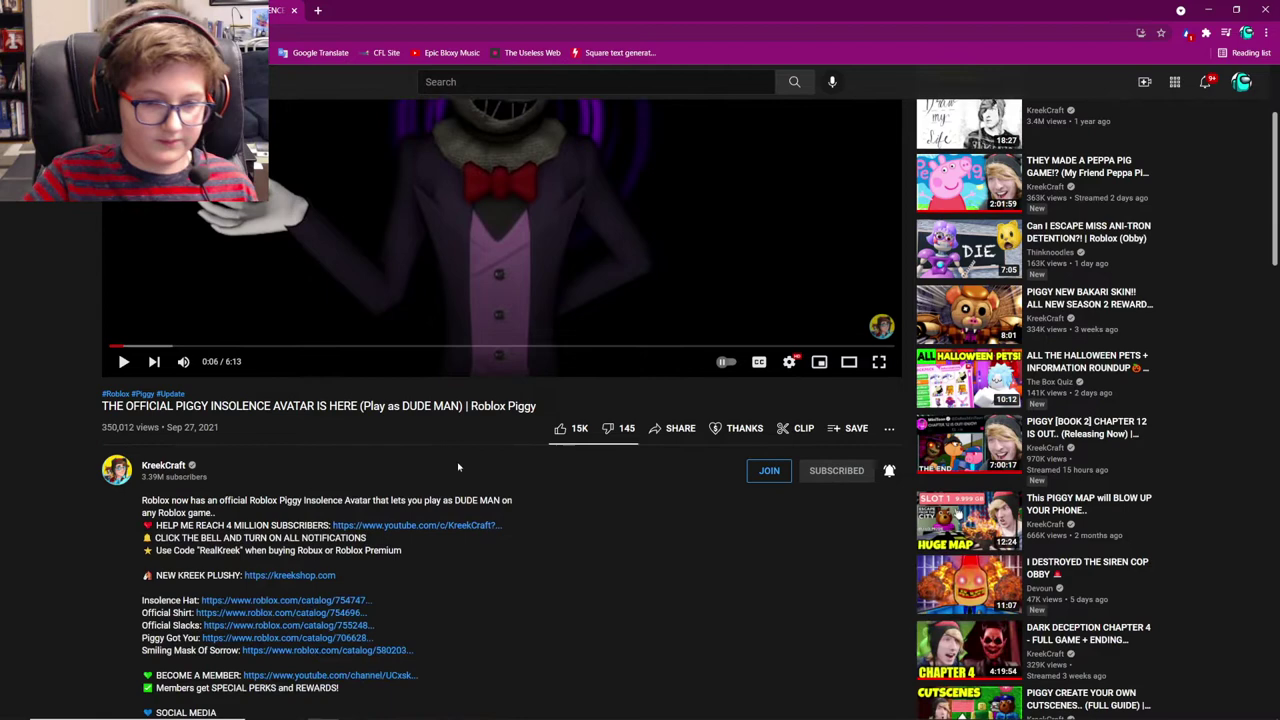
pyautogui.click(276, 601)
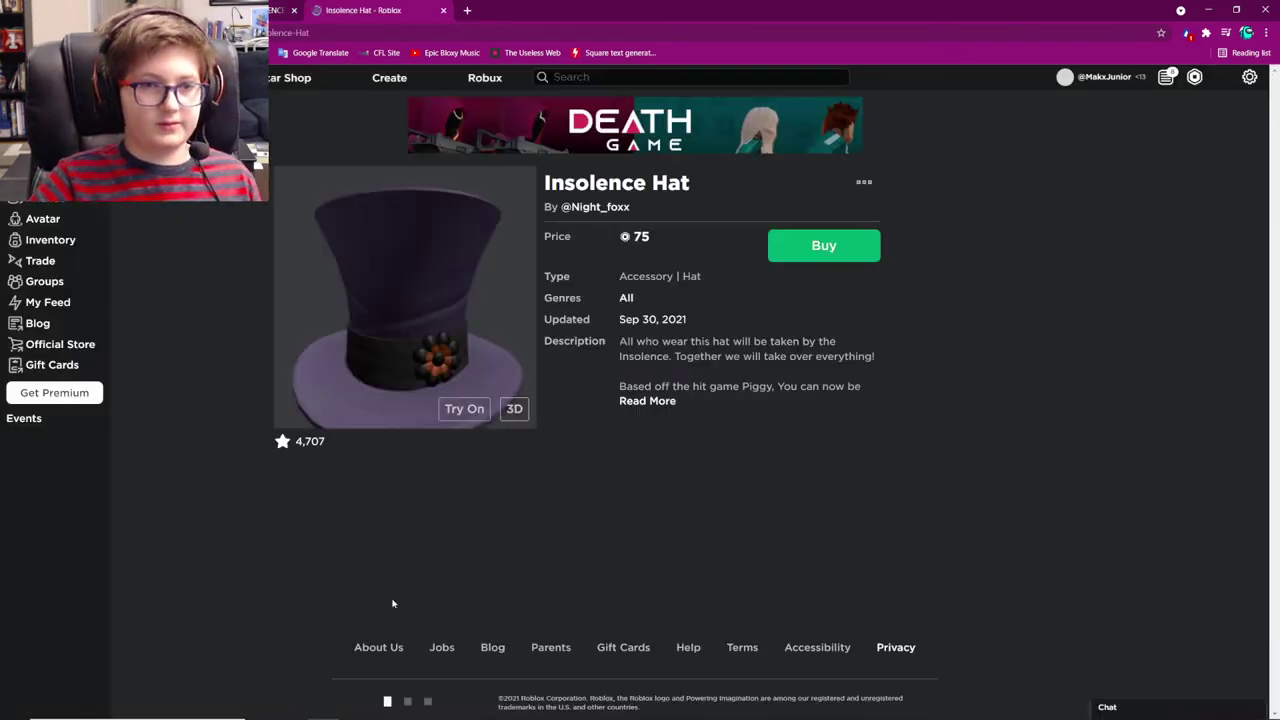
pyautogui.click(815, 247)
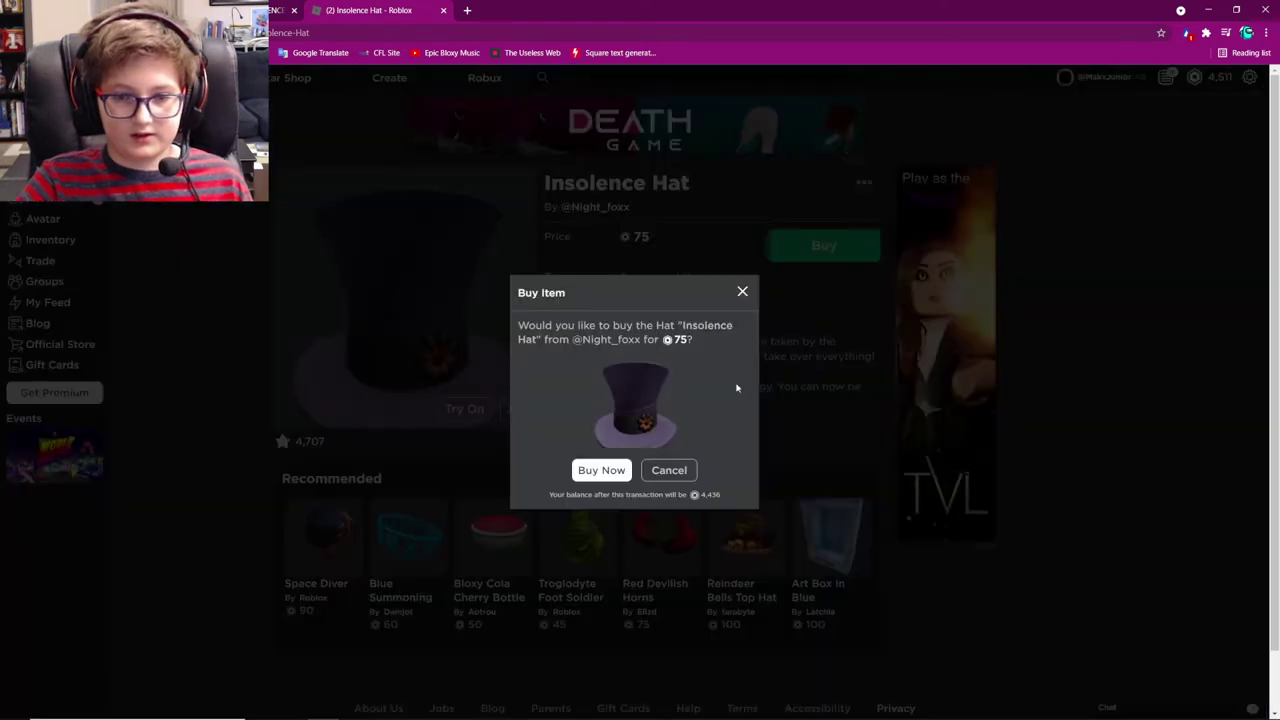
pyautogui.click(605, 470)
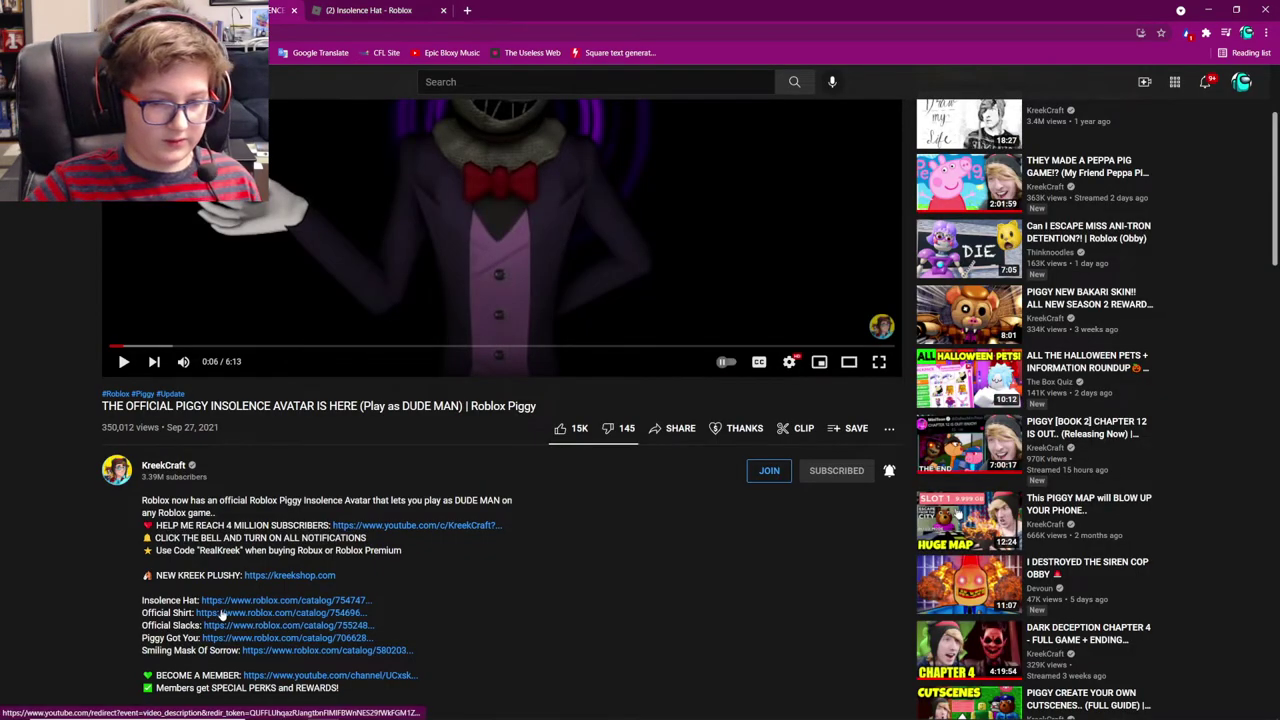
# Buy the TIO, Dude Man Official Shirt from its store page.
pyautogui.click(222, 612)
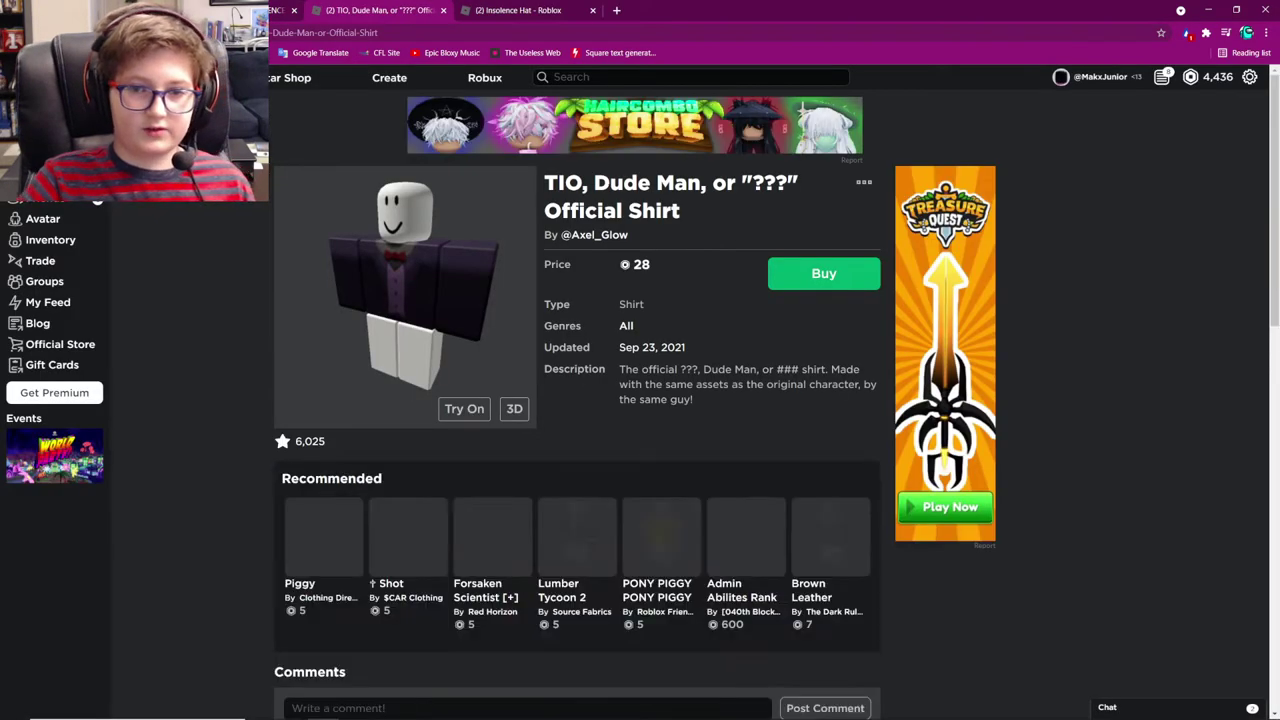
pyautogui.moveTo(608, 184); pyautogui.dragTo(676, 184)
pyautogui.click(757, 336)
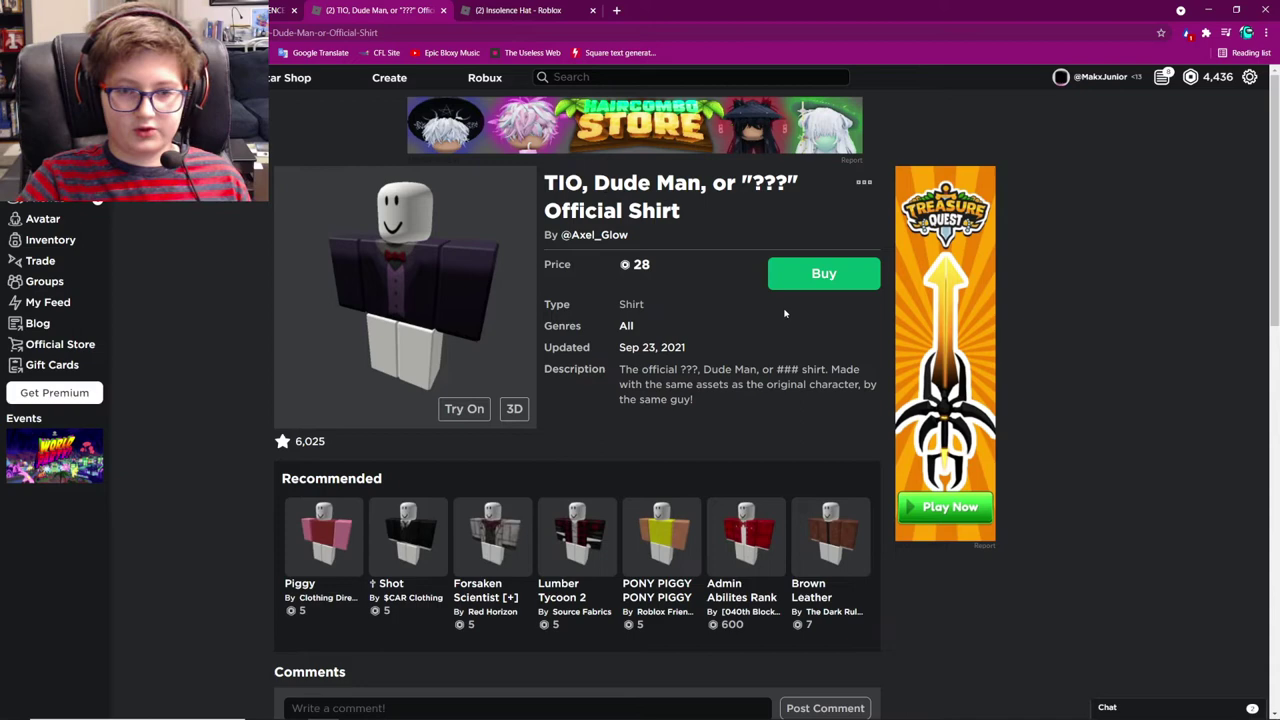
pyautogui.click(826, 277)
pyautogui.click(612, 478)
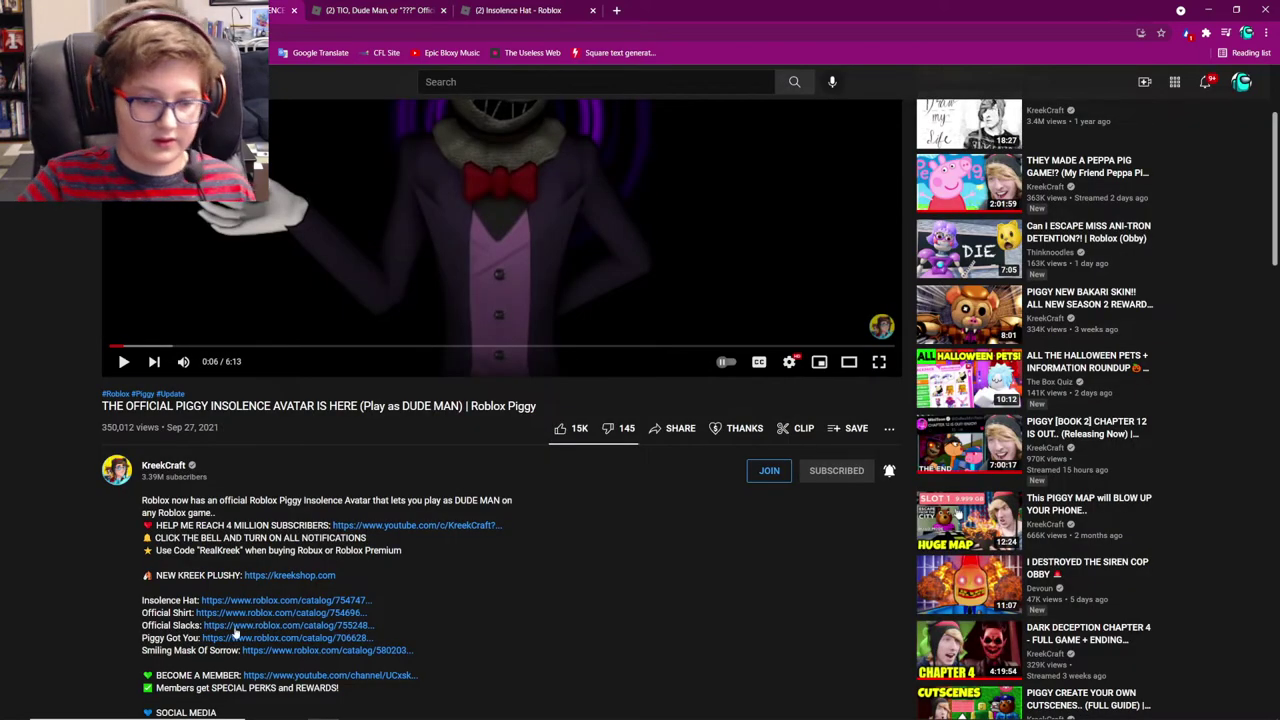
# Buy the Official Slacks and the Piggy Got You back accessory, previewing Piggy in 3D.
pyautogui.click(226, 627)
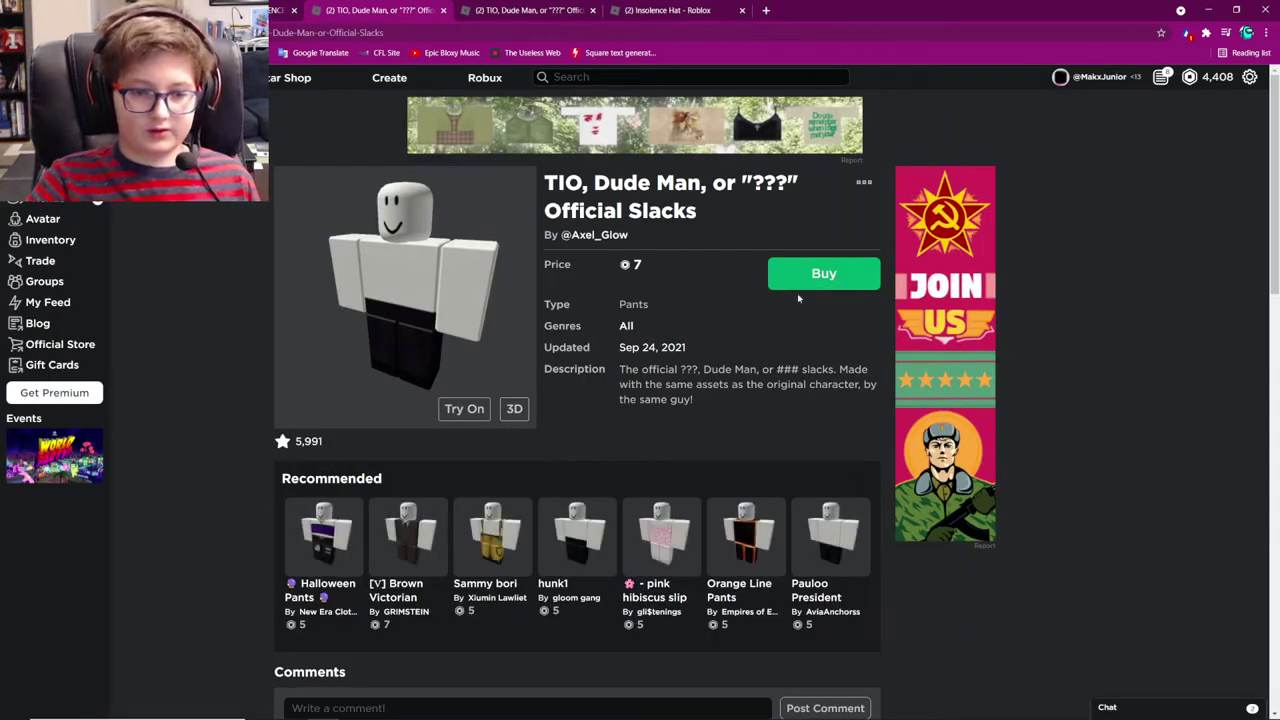
pyautogui.click(801, 280)
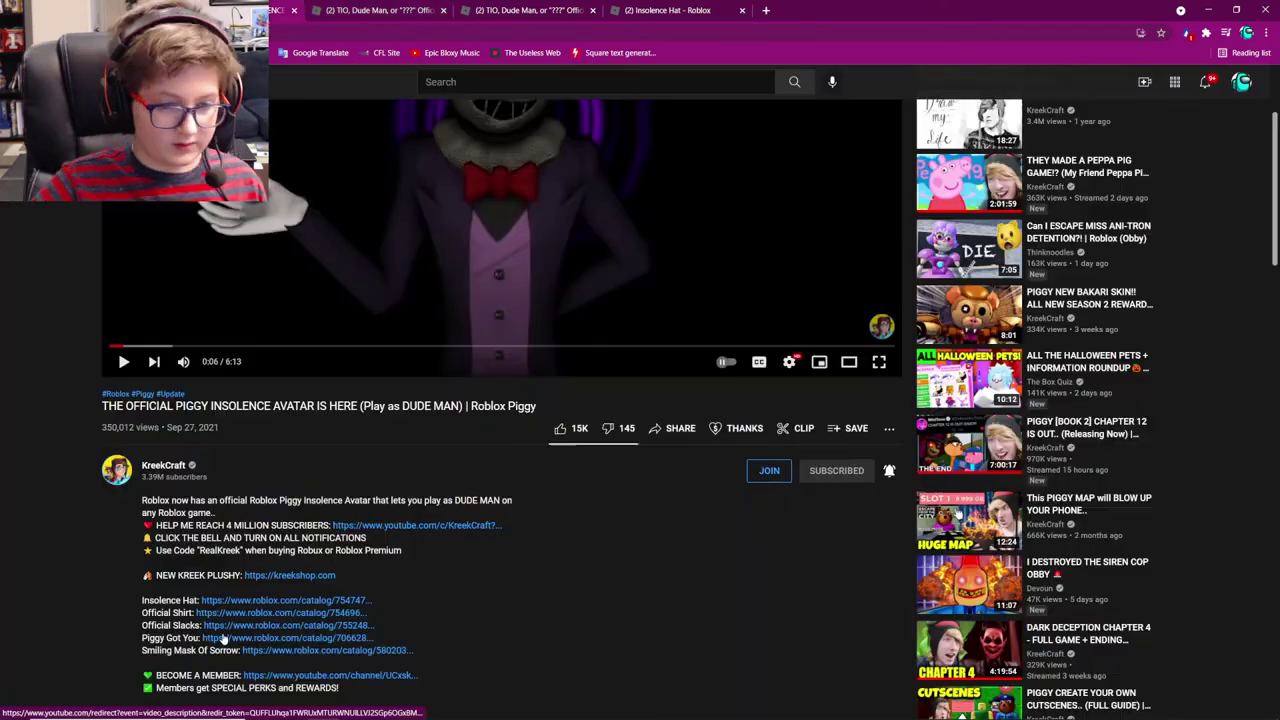
pyautogui.click(234, 640)
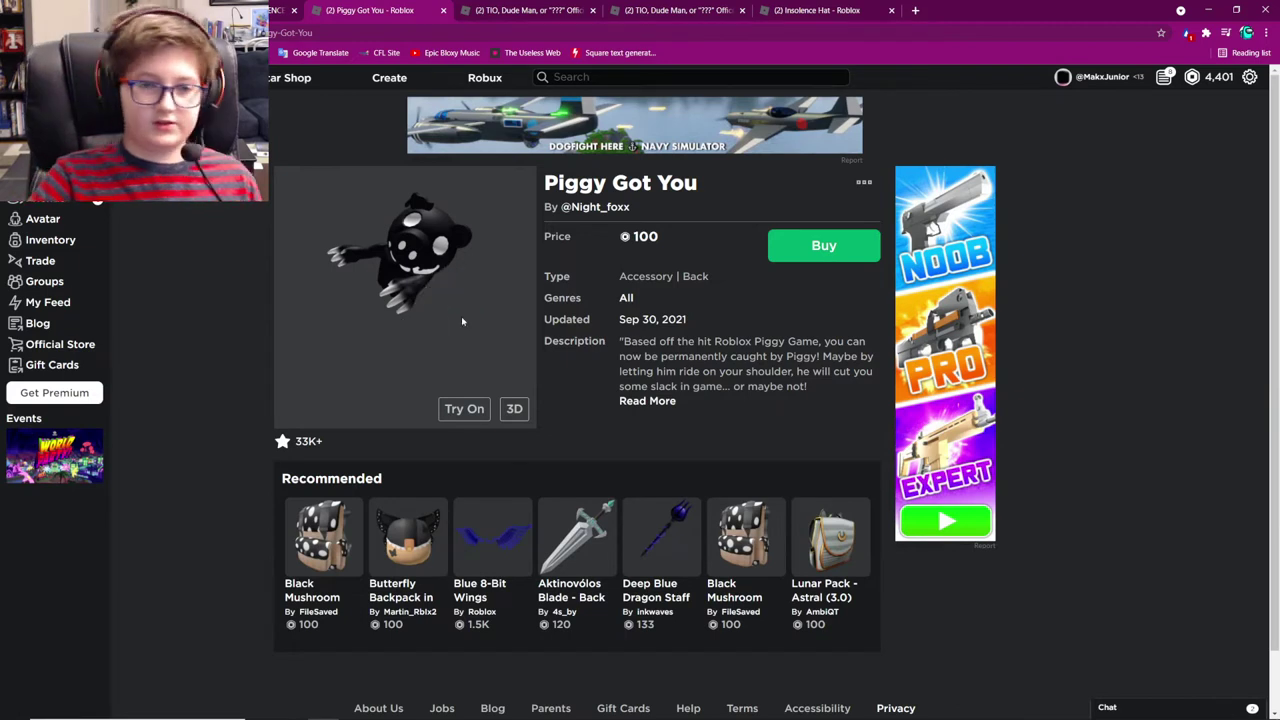
pyautogui.click(511, 413)
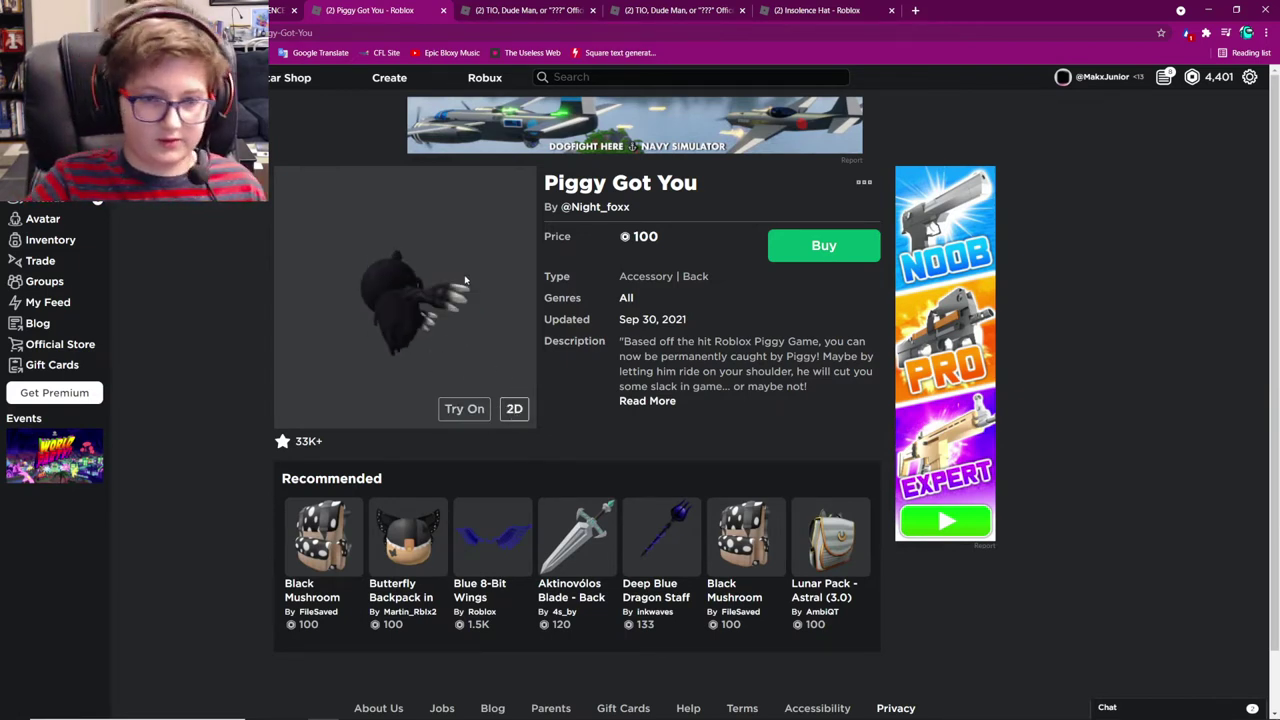
pyautogui.moveTo(465, 281)
pyautogui.mouseDown()
pyautogui.moveTo(425, 297)
pyautogui.moveTo(418, 330)
pyautogui.moveTo(428, 305)
pyautogui.mouseUp()
pyautogui.click(825, 258)
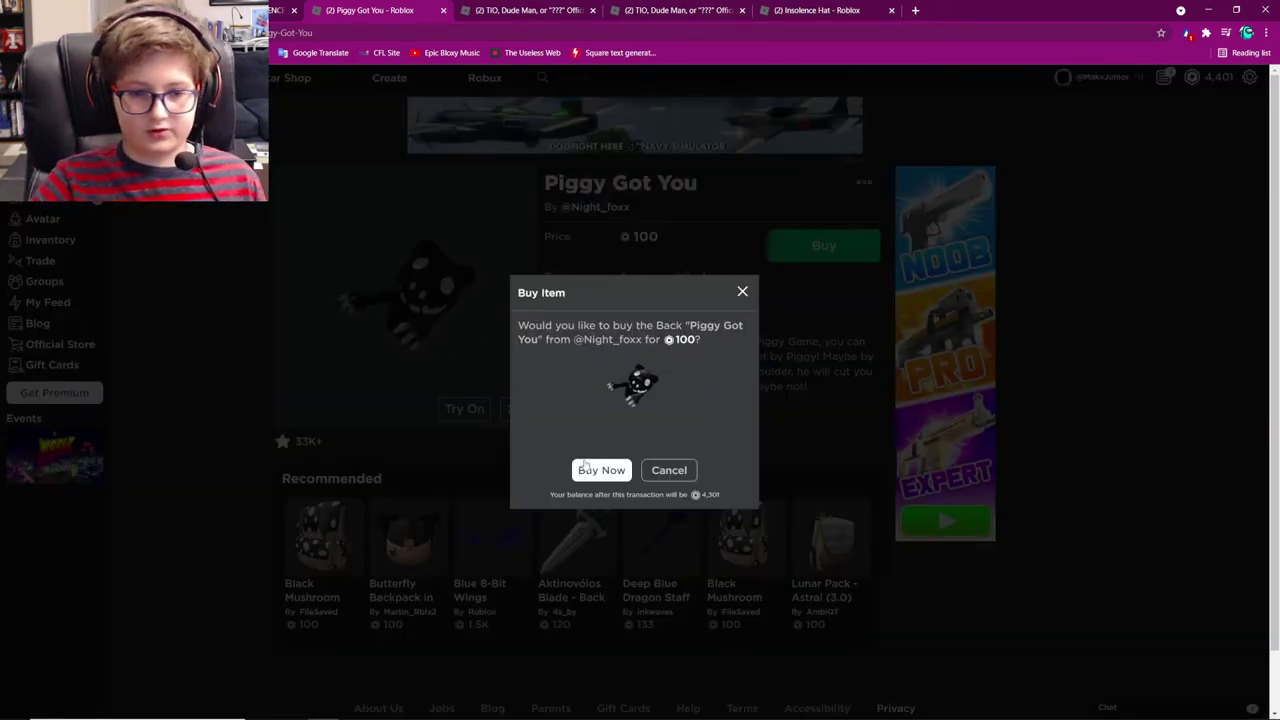
pyautogui.click(586, 464)
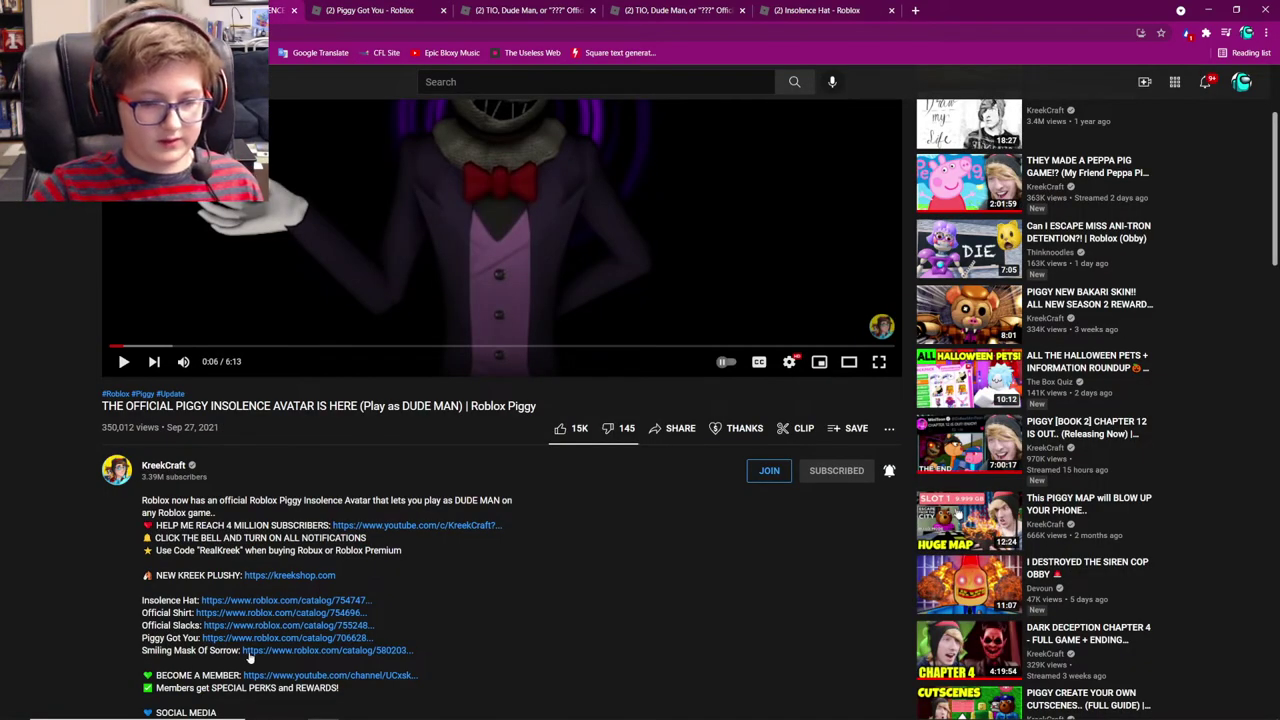
# Buy the Smiling Mask Of Sorrow and go back to the Avatar Editor.
pyautogui.click(250, 652)
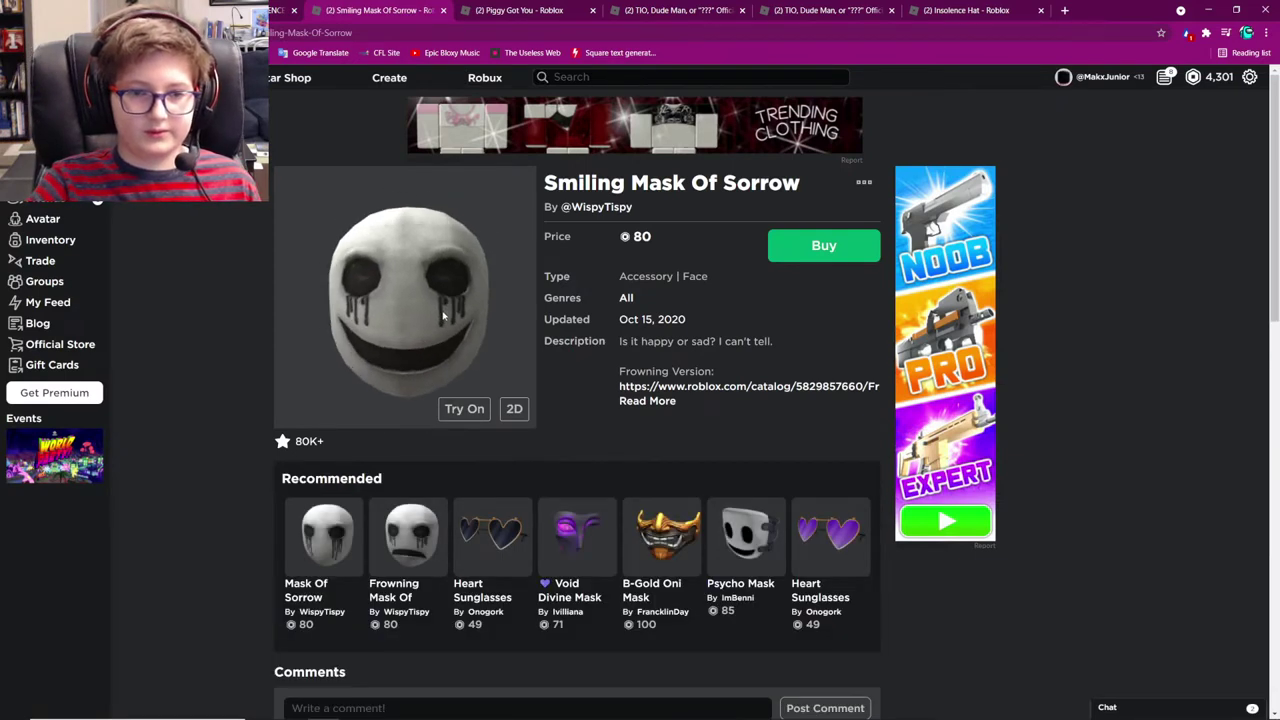
pyautogui.click(826, 245)
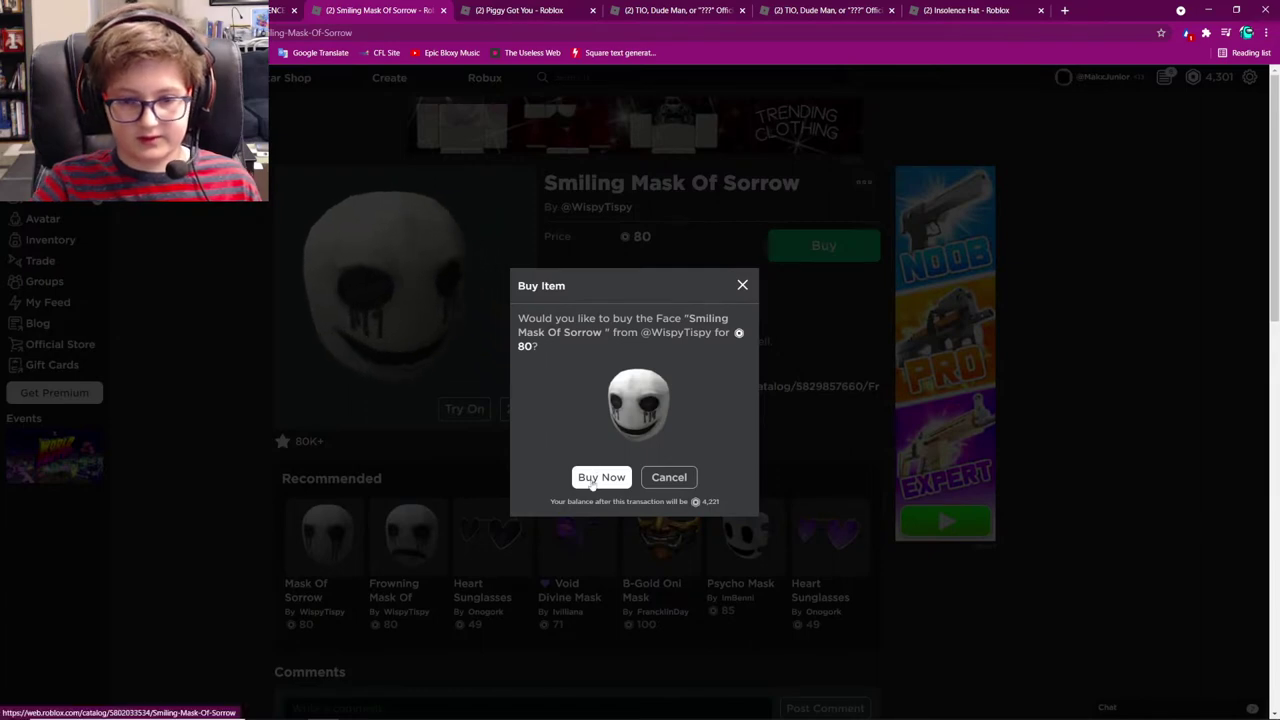
pyautogui.click(592, 478)
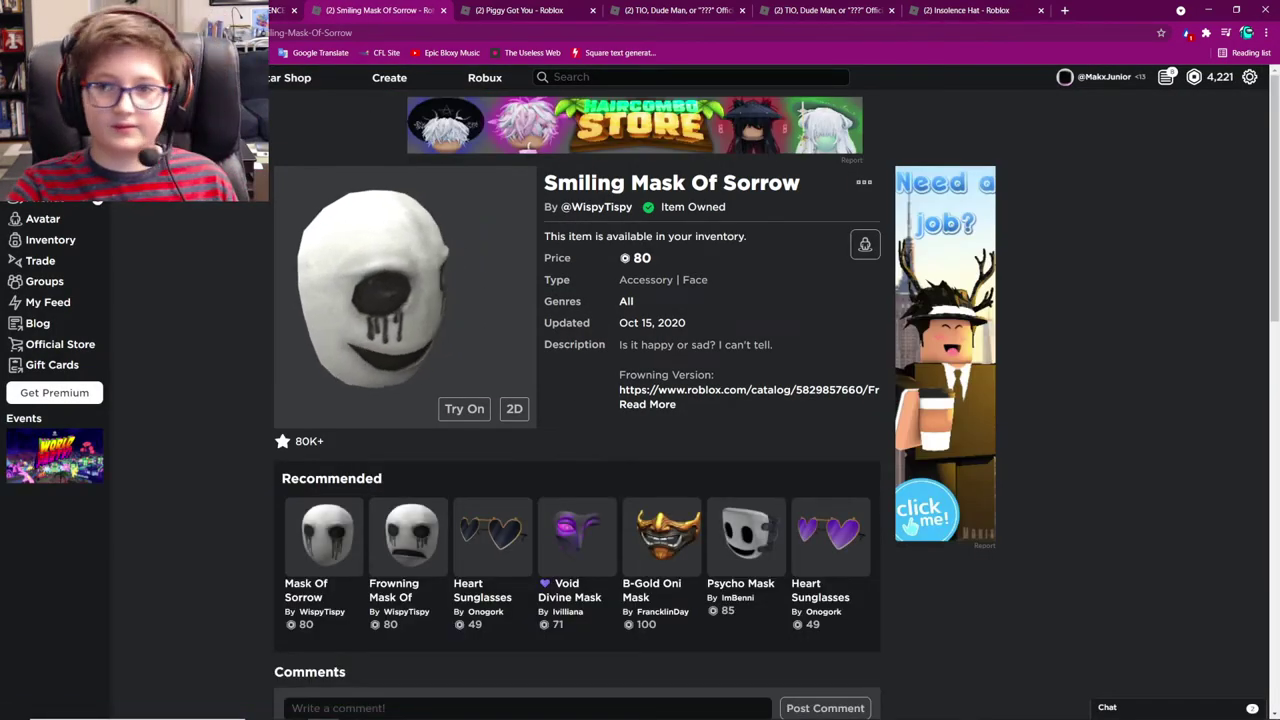
pyautogui.click(280, 10)
pyautogui.hotkey('ctrl', 'shift', 'Tab')
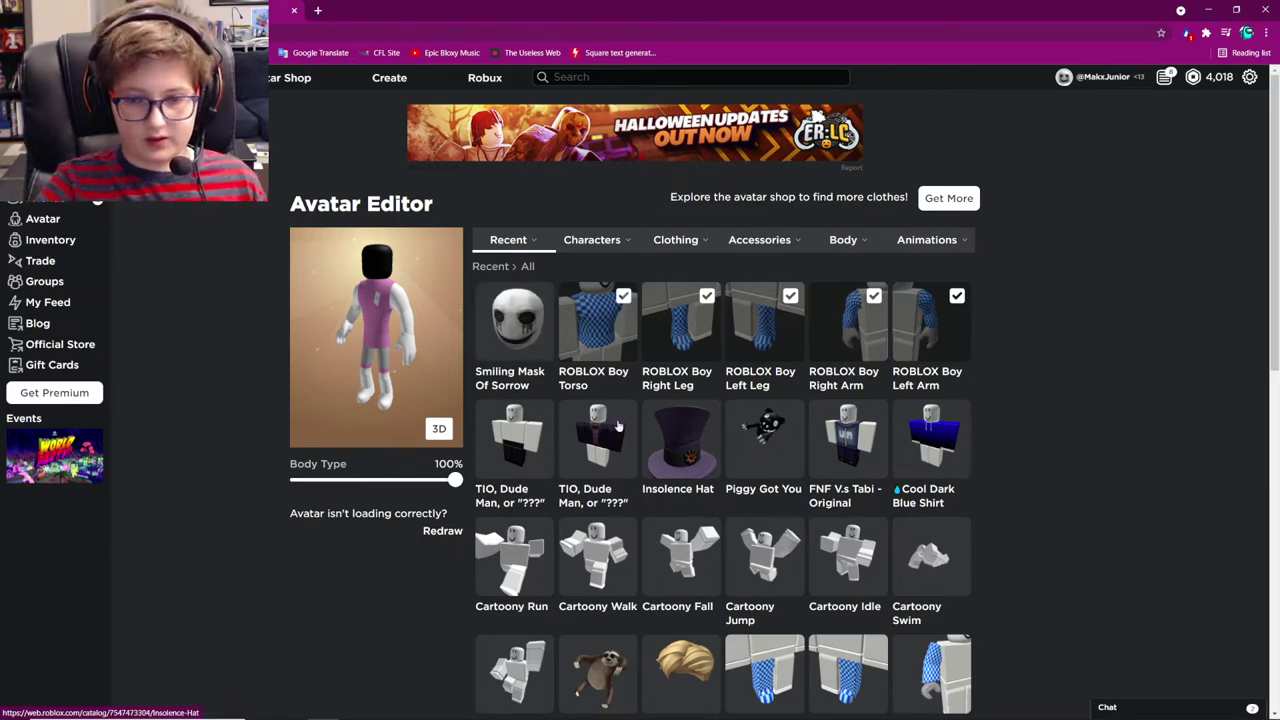
# From Recent, equip the Smiling Mask Of Sorrow, both TIO Dude Man items, Insolence Hat and Piggy Got You.
pyautogui.click(510, 318)
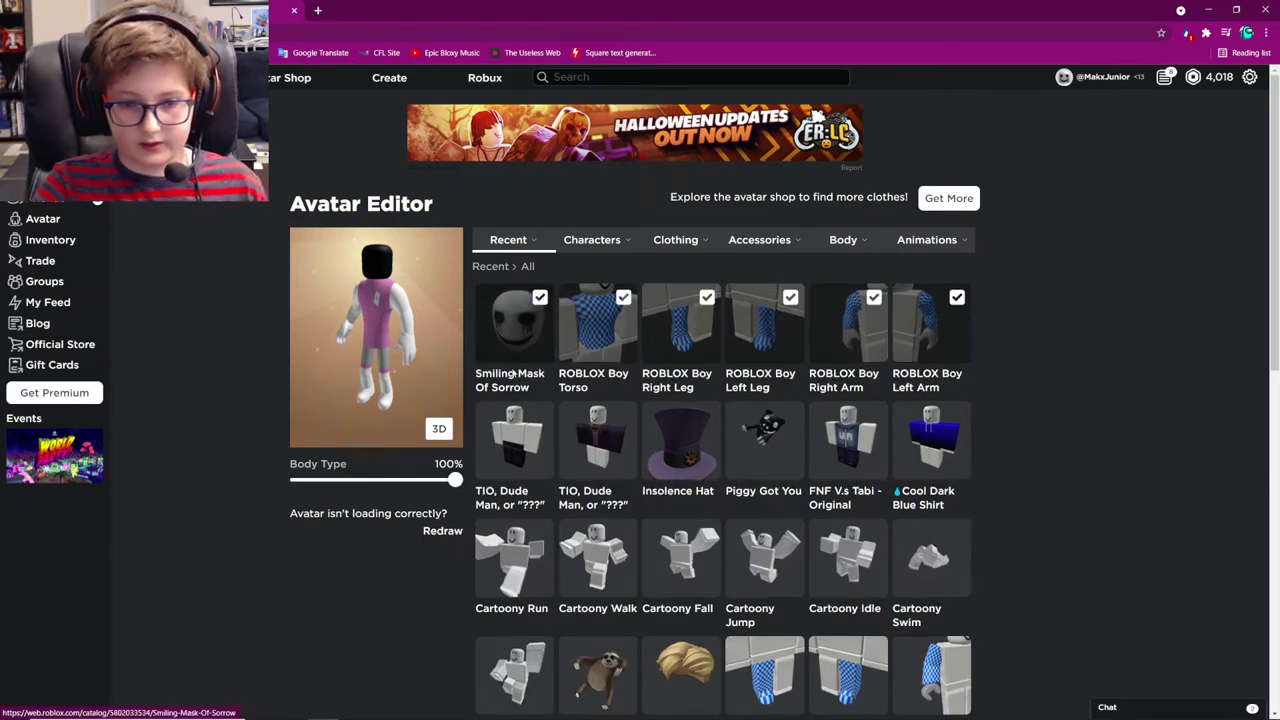
pyautogui.click(512, 435)
pyautogui.click(597, 435)
pyautogui.click(680, 447)
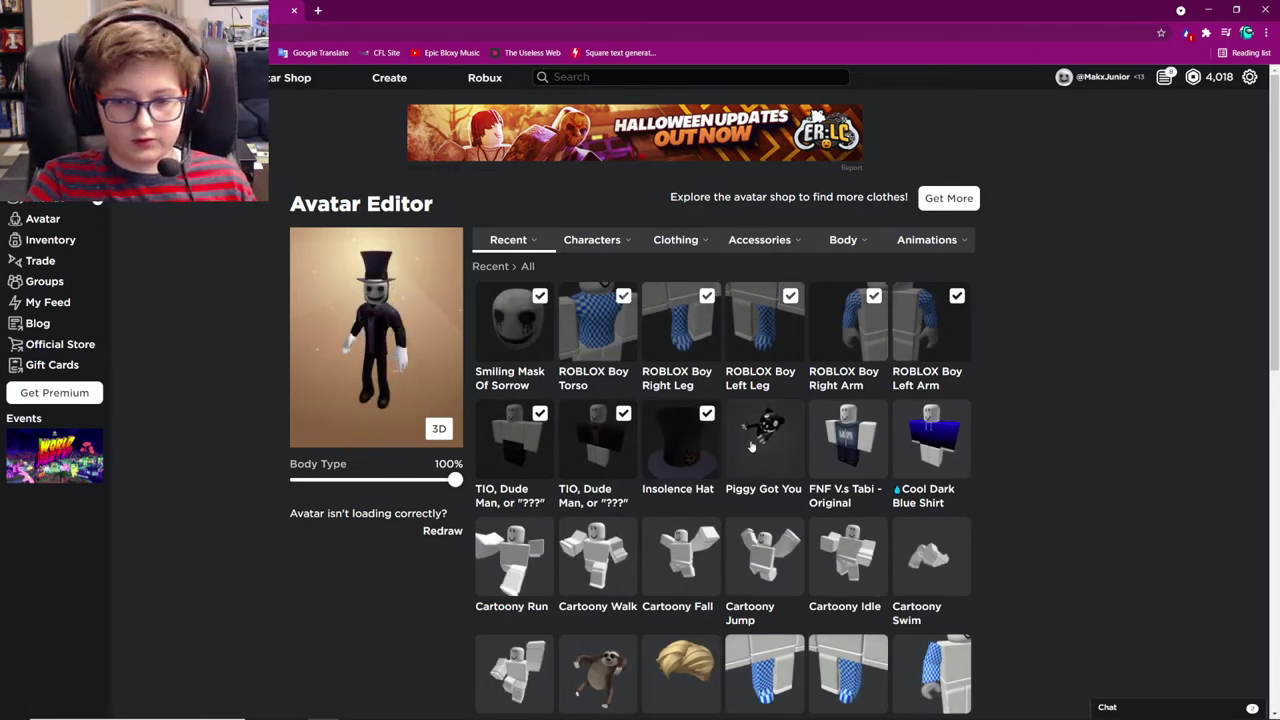
pyautogui.click(752, 447)
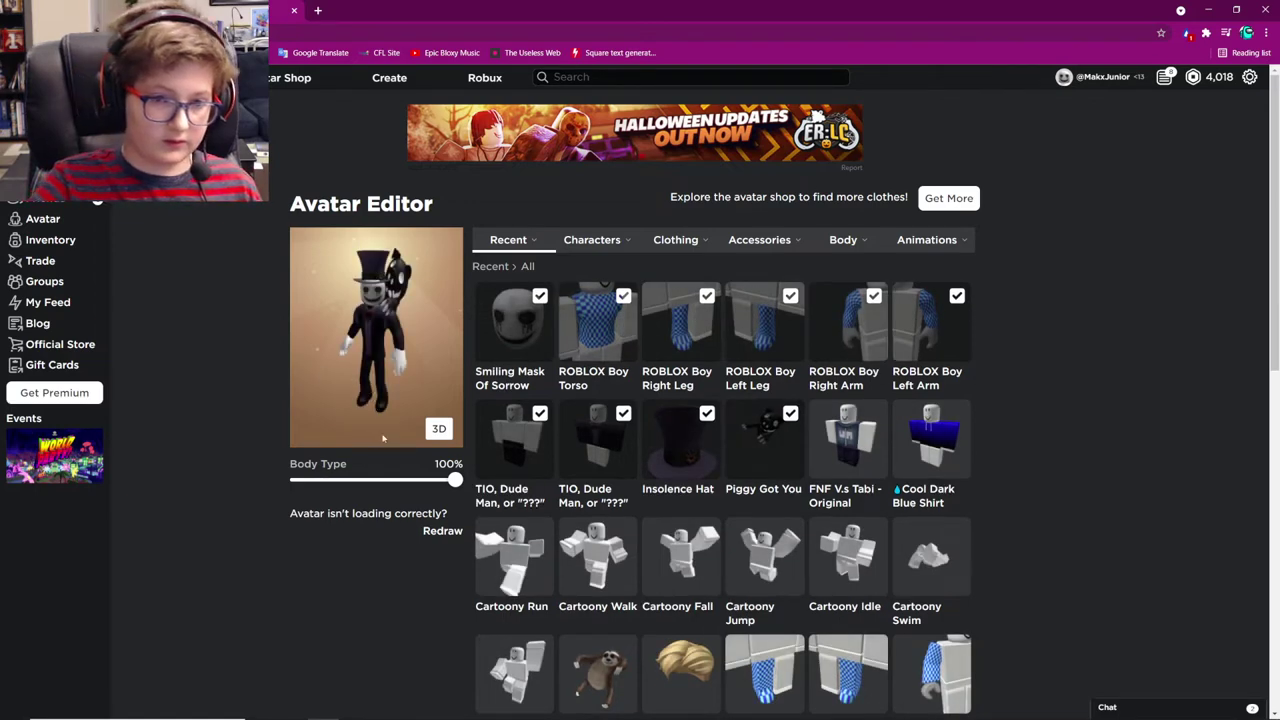
pyautogui.moveTo(300, 714)
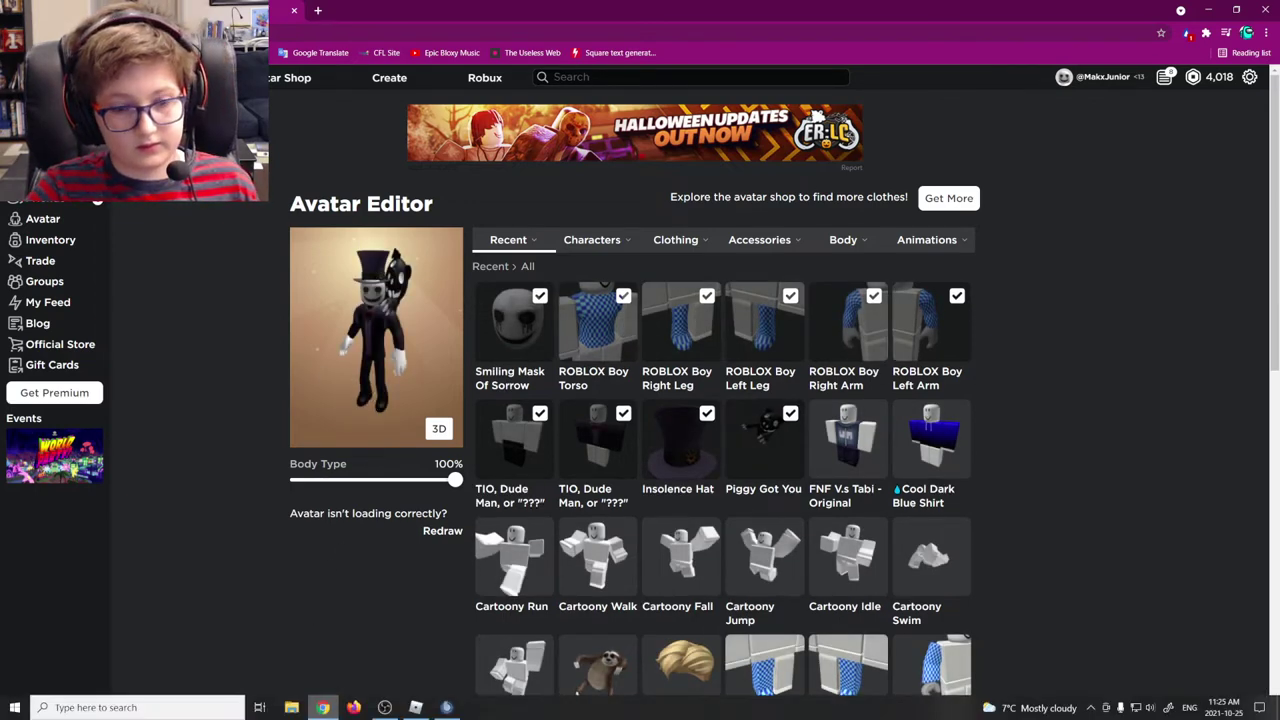
# In Adopt Me, cash out the 20 Bucks paycheck and reset the character to My Roblox Avatar.
pyautogui.click(424, 712)
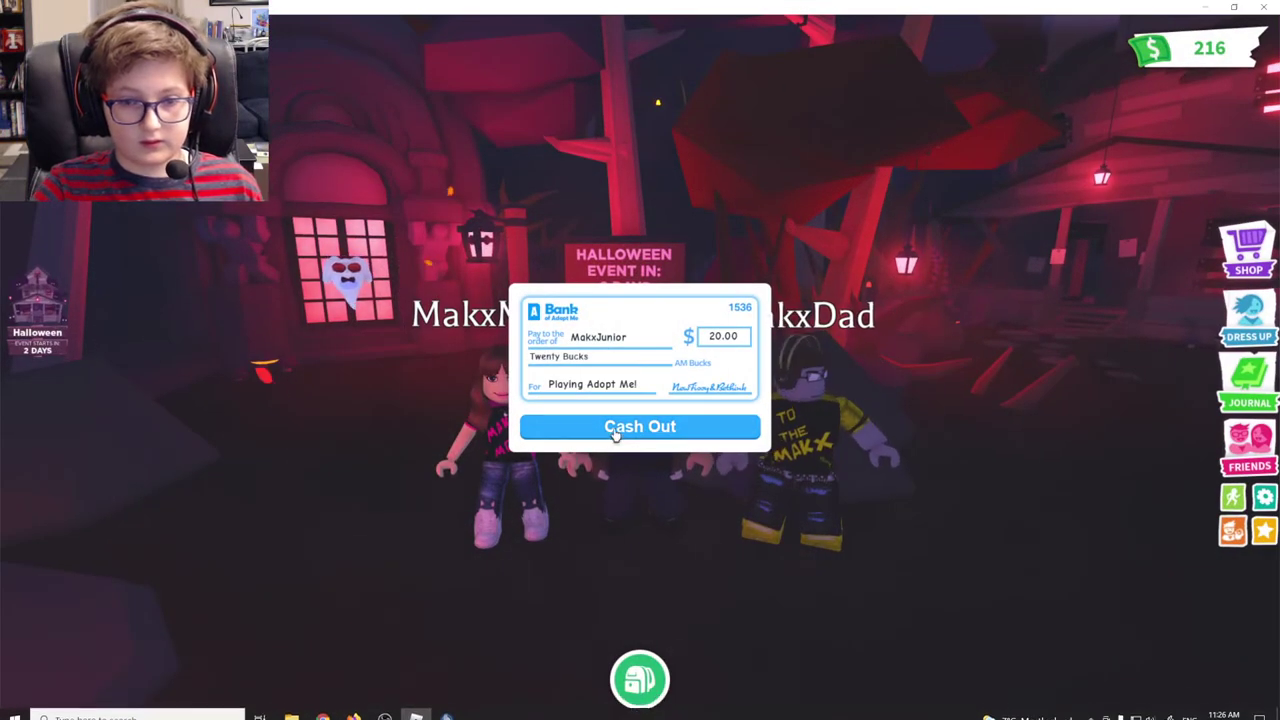
pyautogui.click(615, 430)
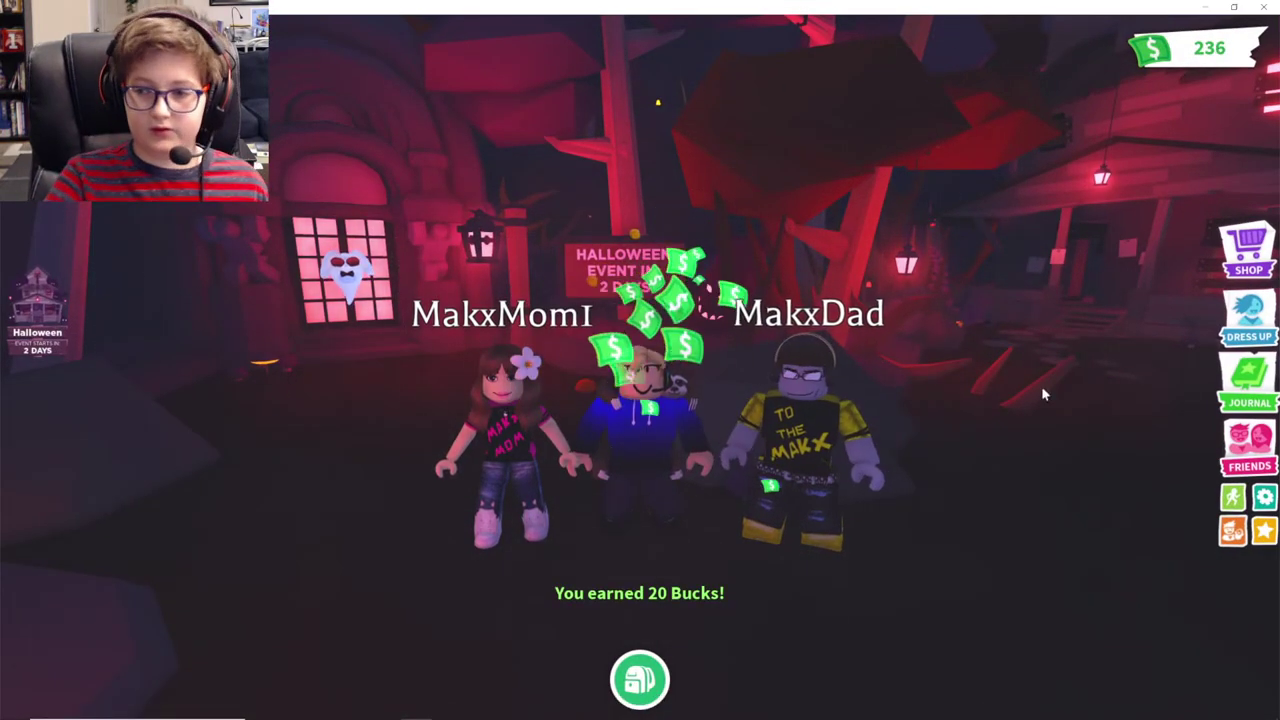
pyautogui.click(1250, 318)
pyautogui.click(123, 378)
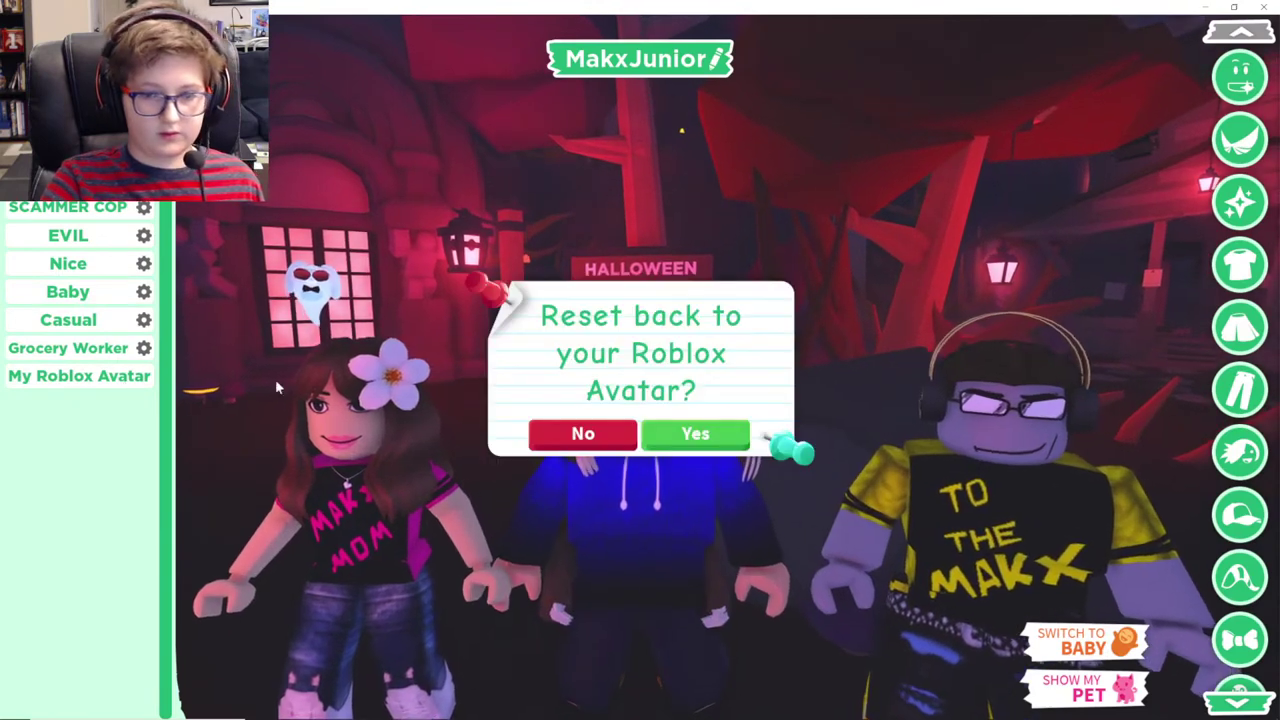
pyautogui.click(699, 436)
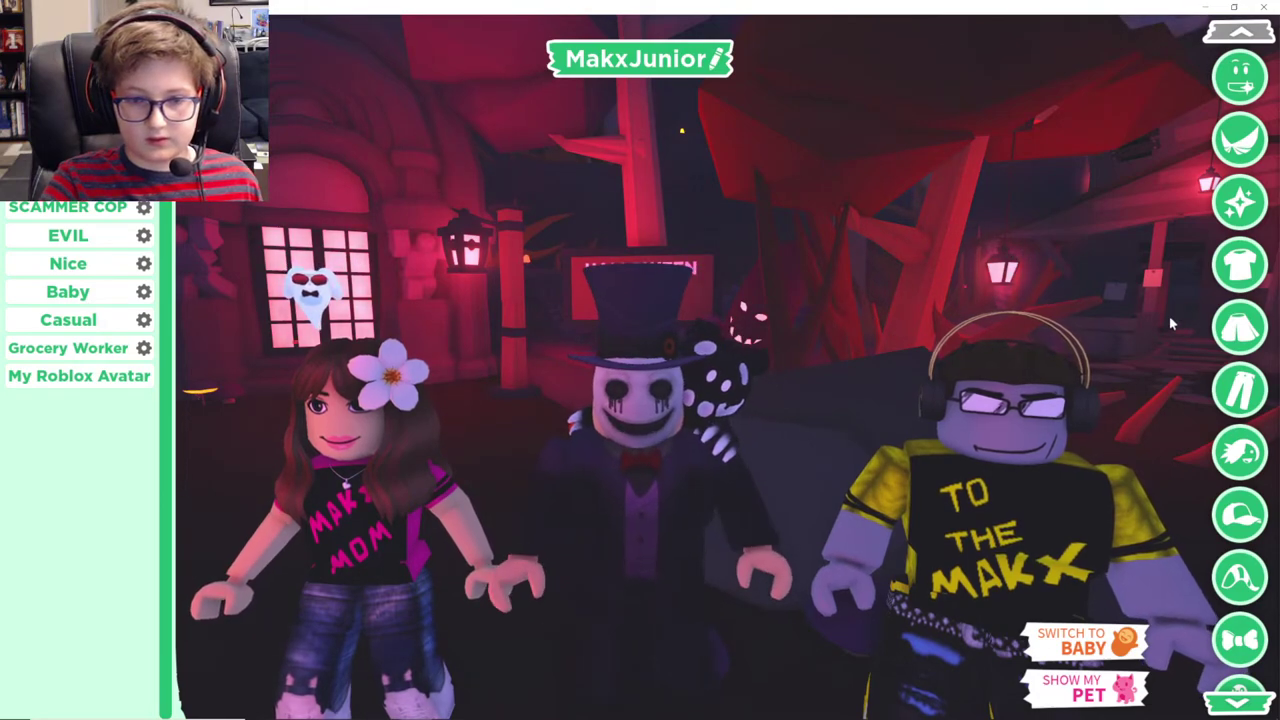
# Browse the Dress Up head catalog, then try on and remove a dark cylinder item.
pyautogui.scroll(-5, 1250, 340)
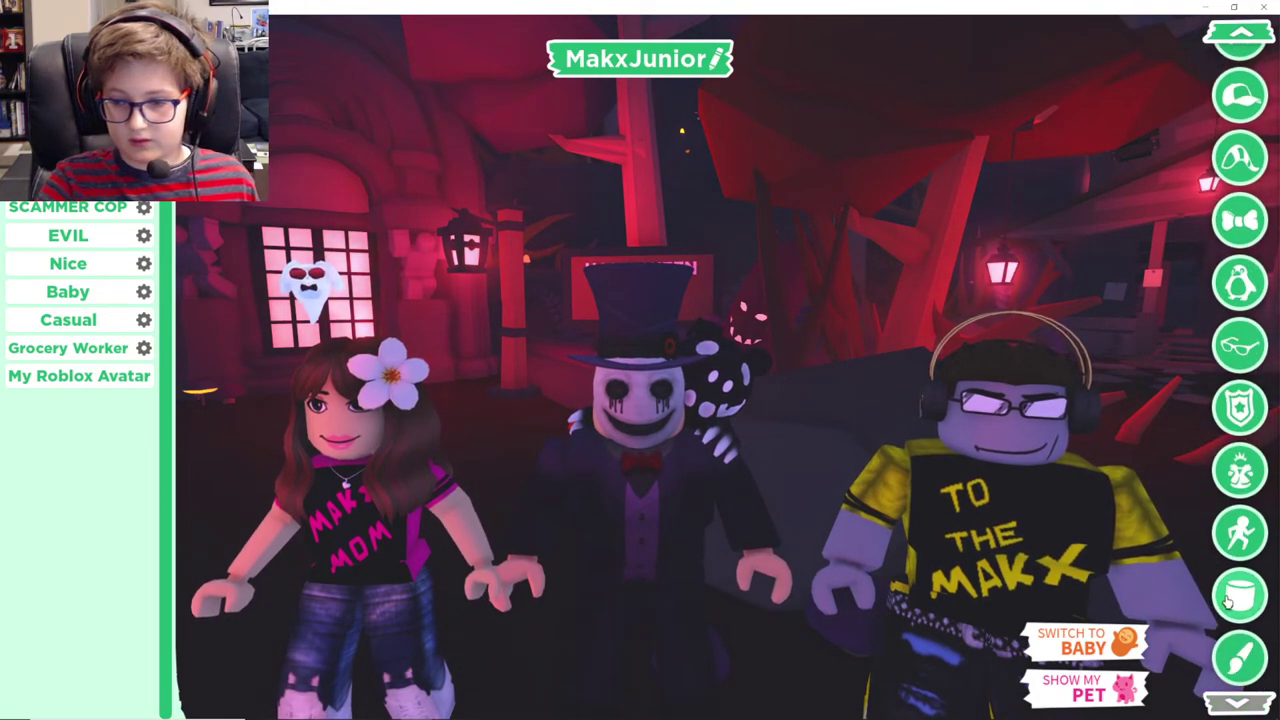
pyautogui.click(1242, 588)
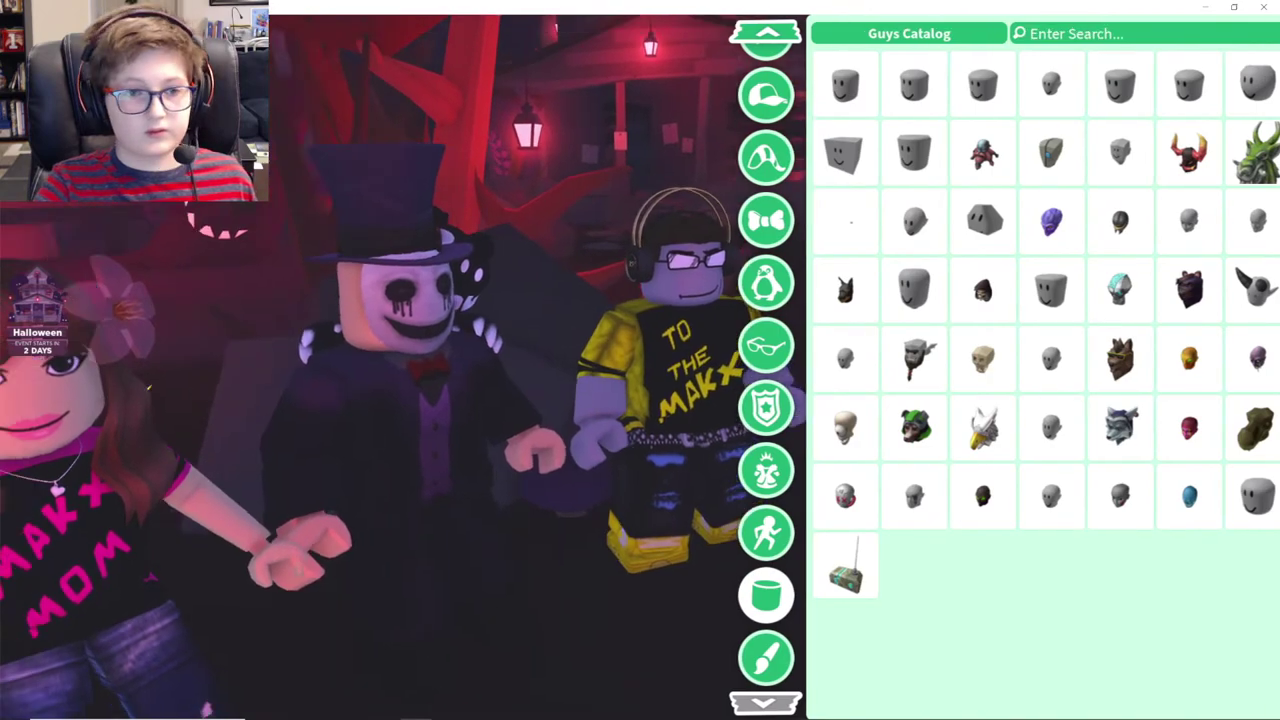
pyautogui.click(766, 595)
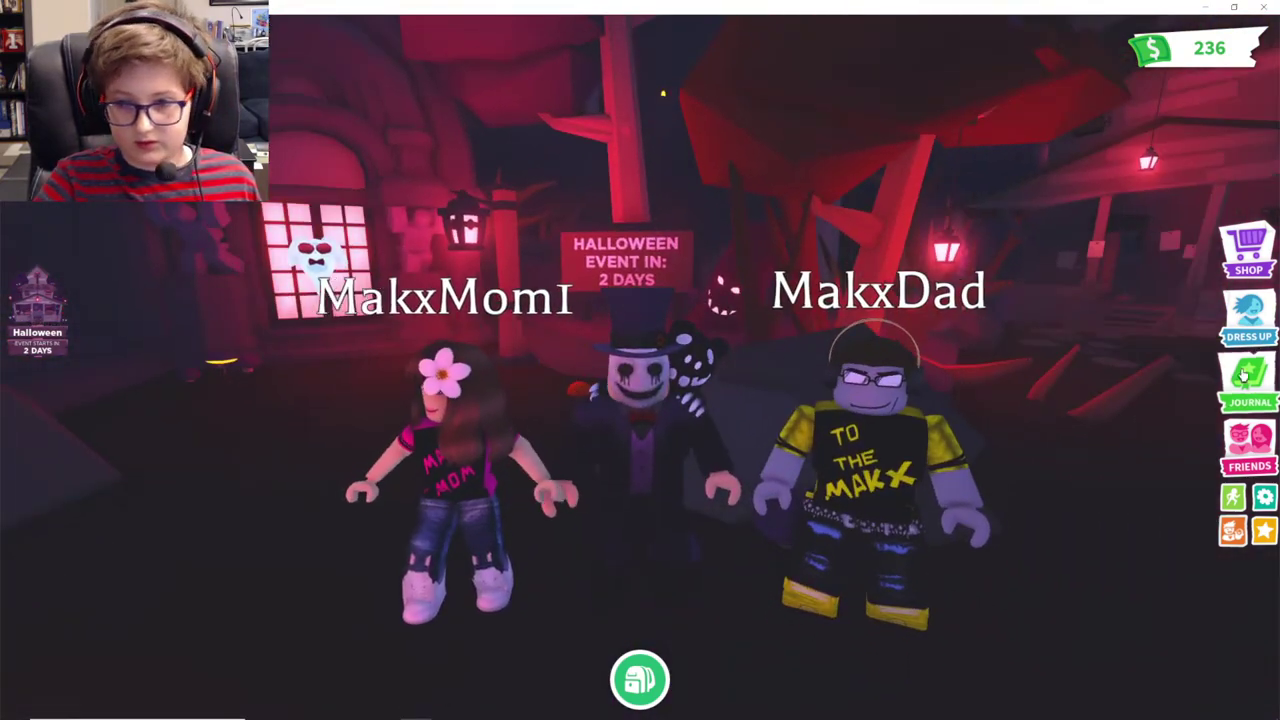
pyautogui.click(1248, 322)
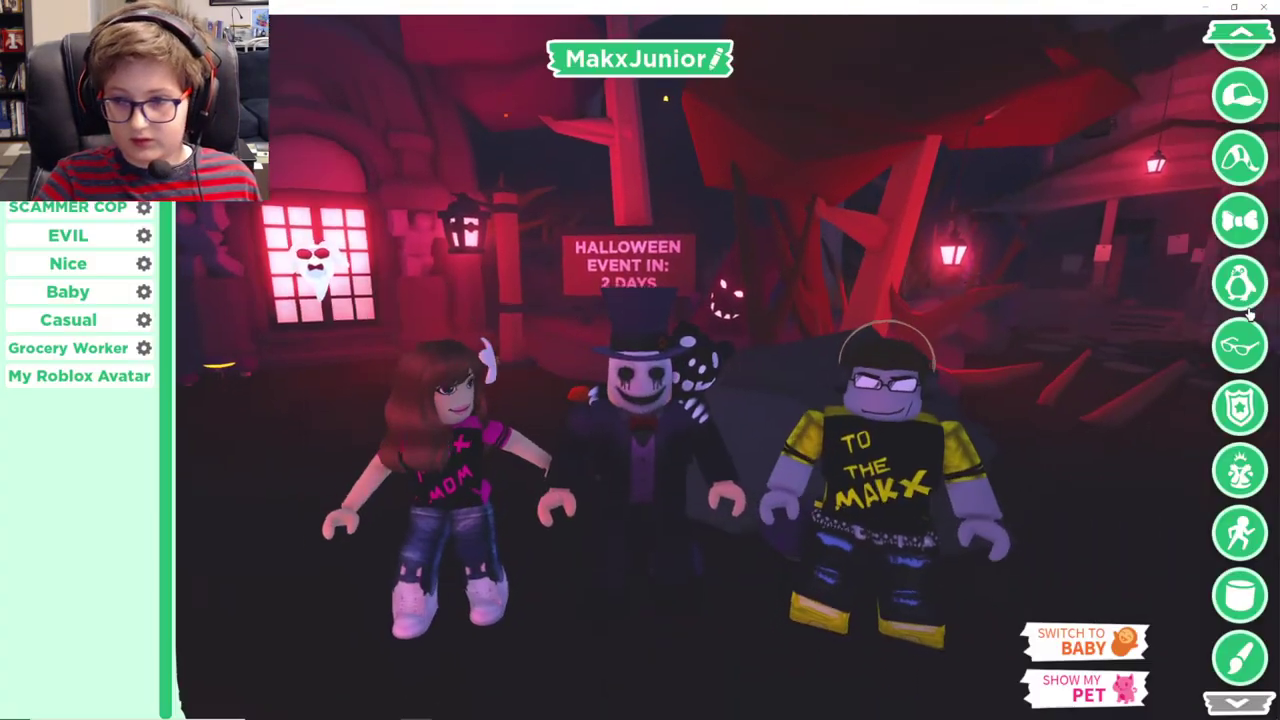
pyautogui.click(1240, 597)
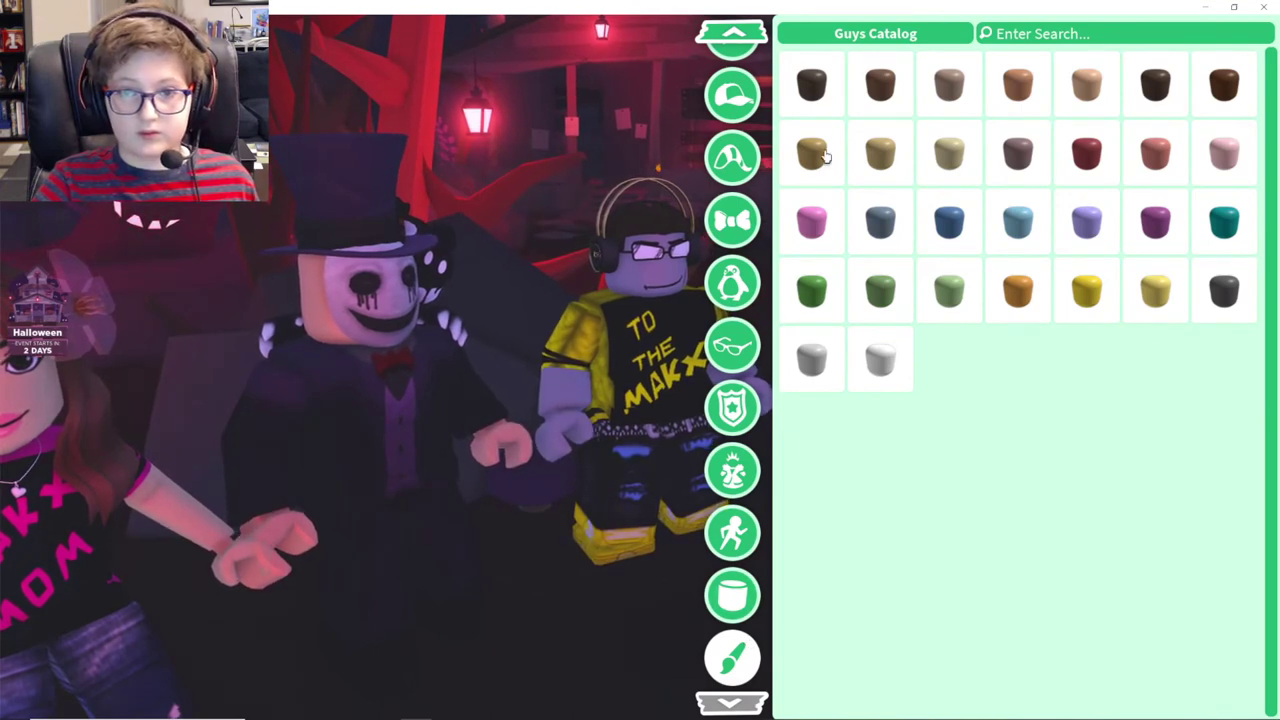
pyautogui.click(818, 82)
pyautogui.click(818, 82)
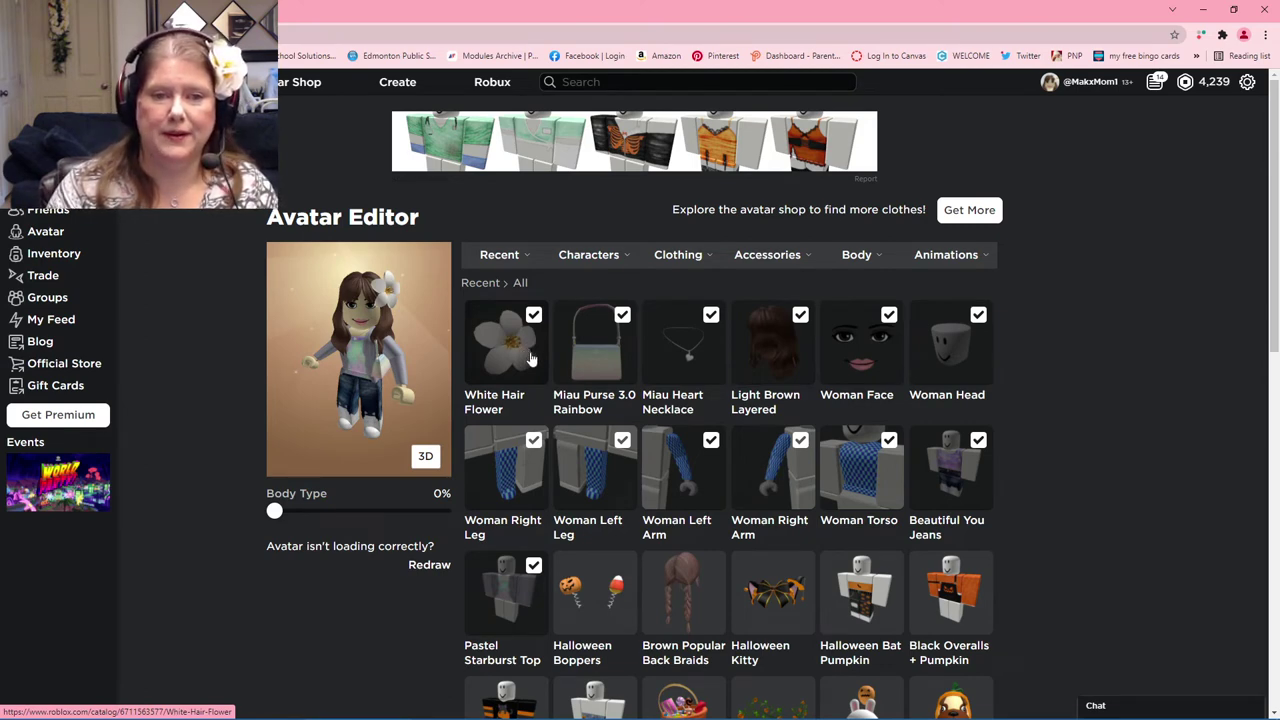
# Take off the White Hair Flower, Miau Purse 3.0 Rainbow, Miau Heart Necklace and Light Brown Layered hair.
pyautogui.click(530, 358)
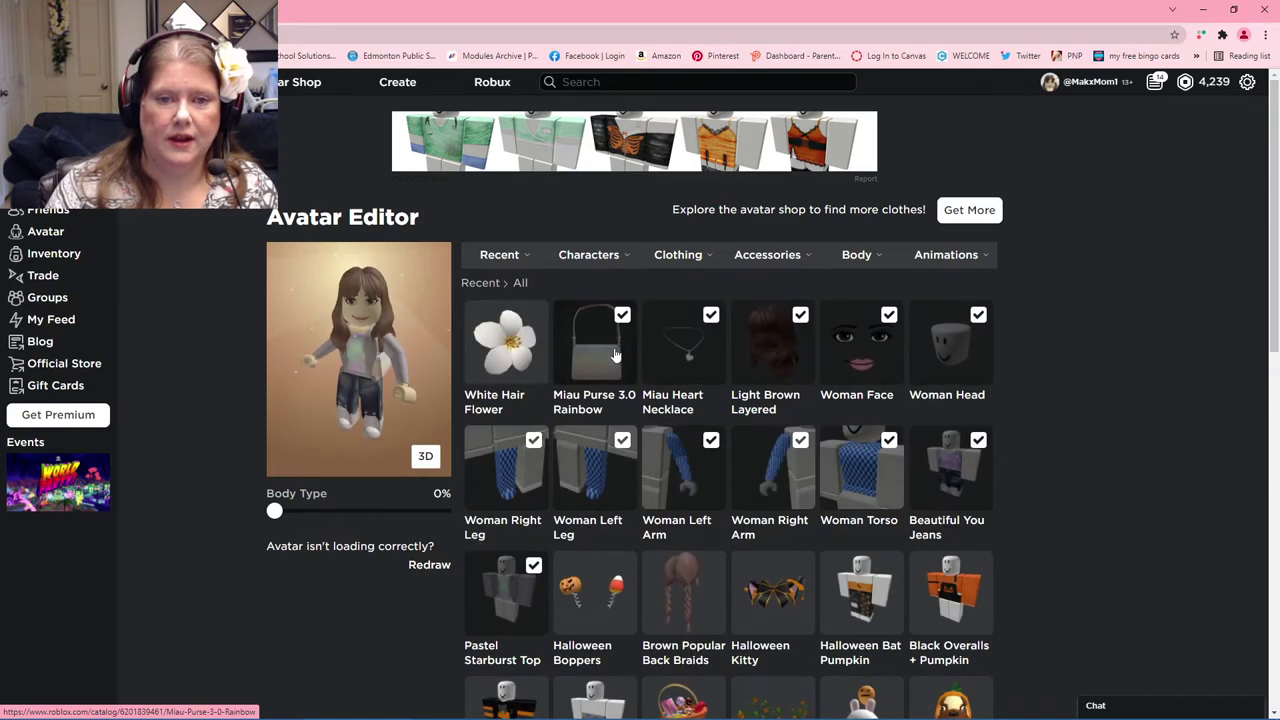
pyautogui.click(612, 355)
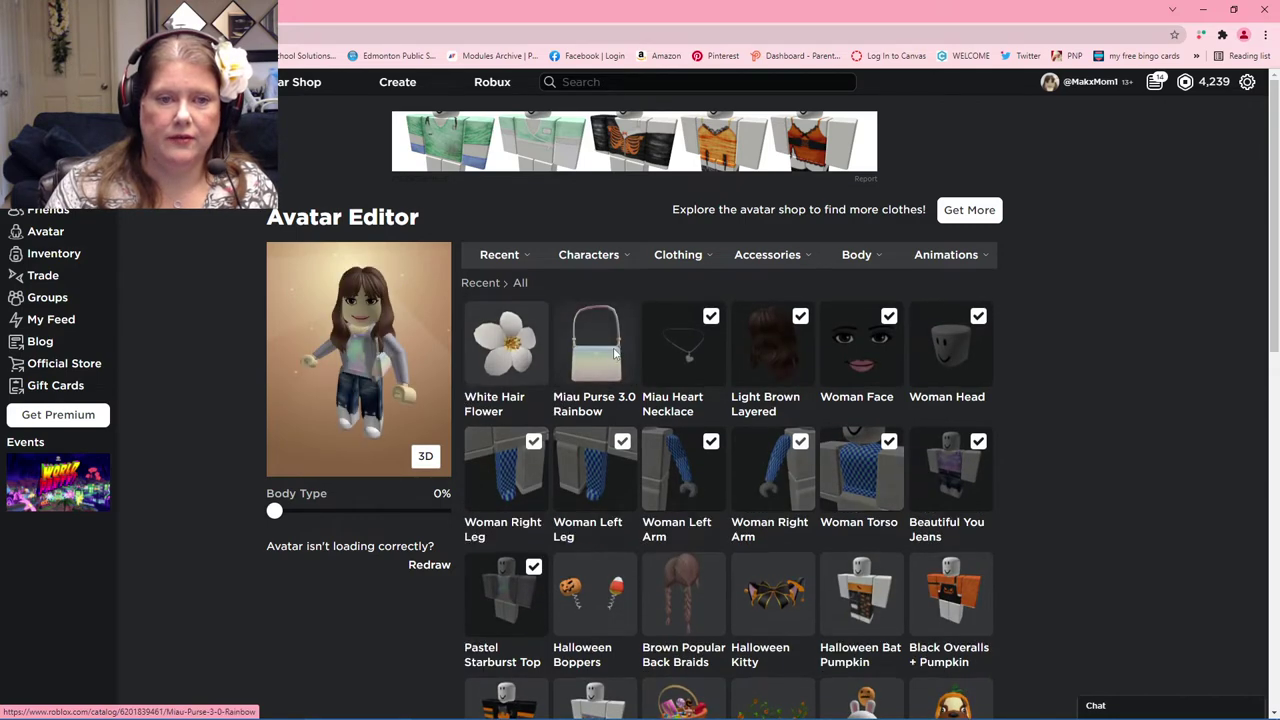
pyautogui.click(718, 360)
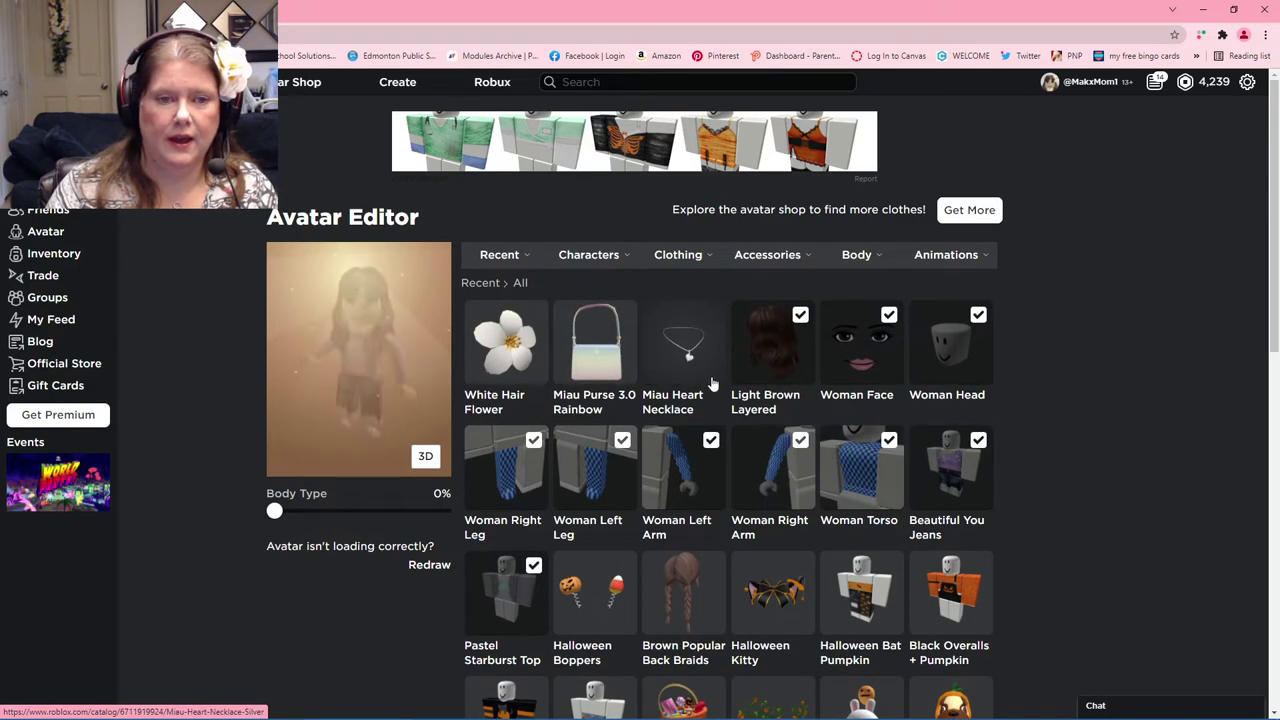
pyautogui.click(798, 355)
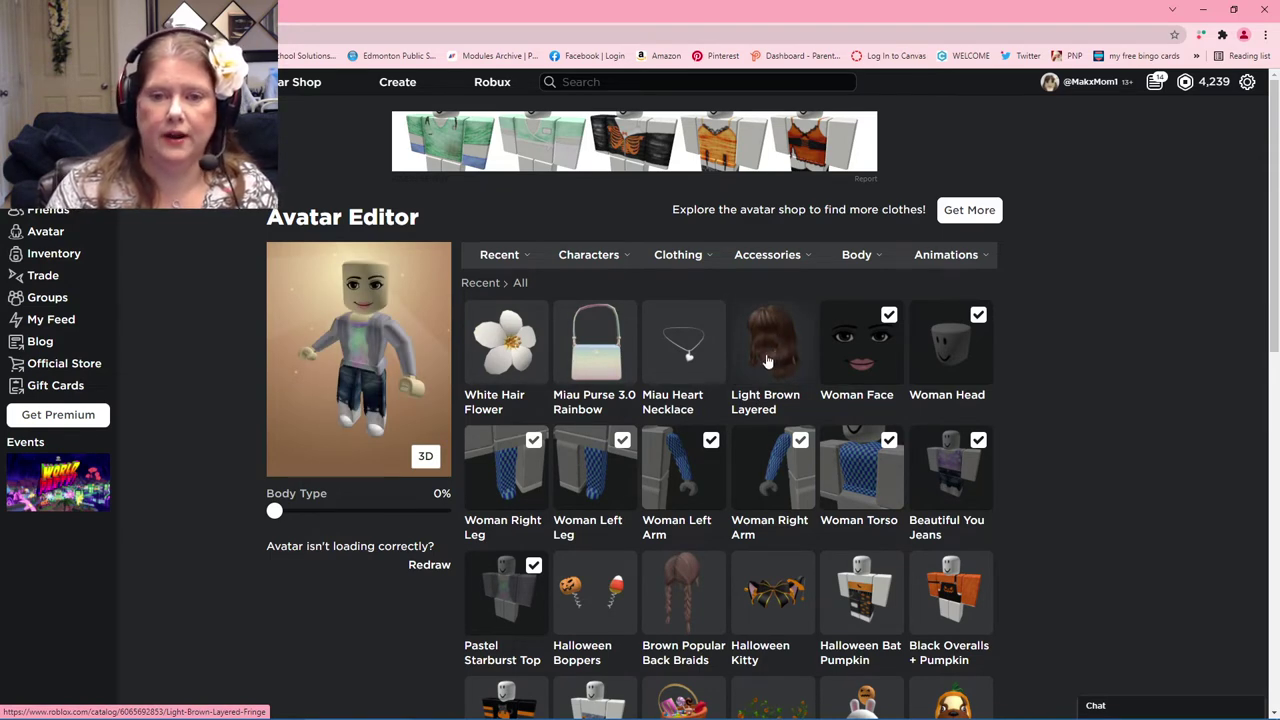
pyautogui.scroll(-2, 768, 369)
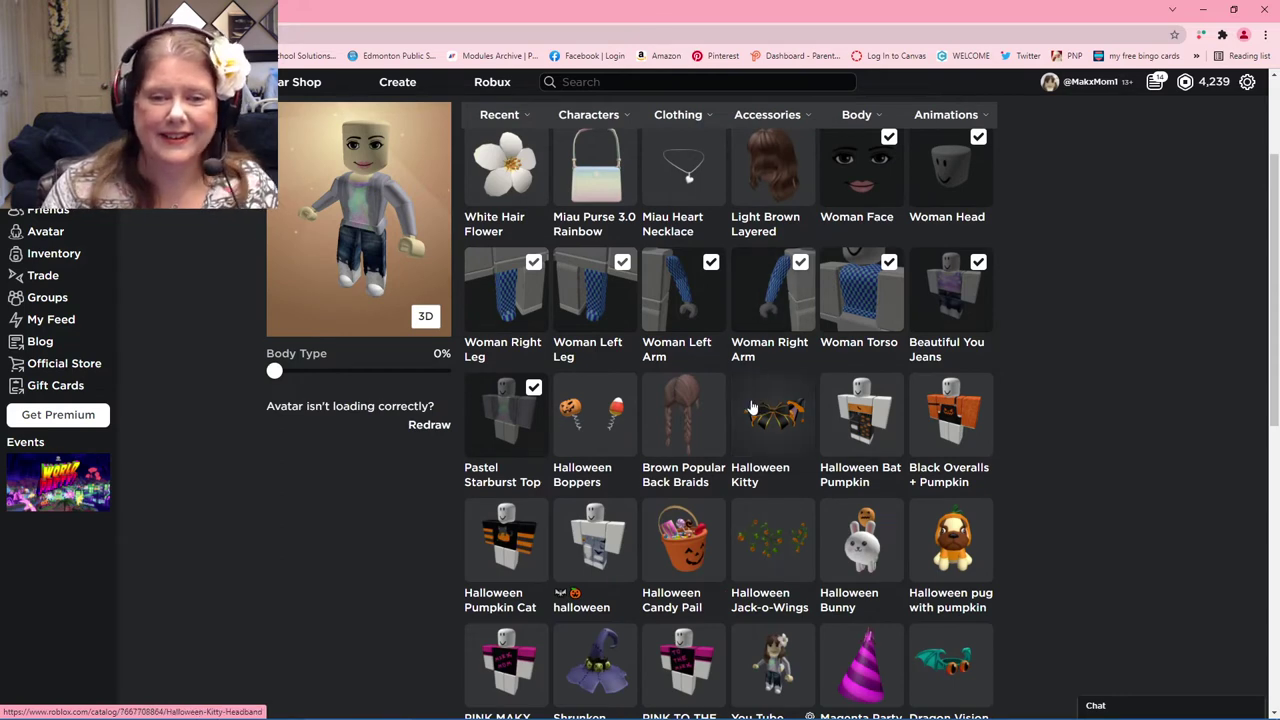
pyautogui.scroll(-2, 729, 399)
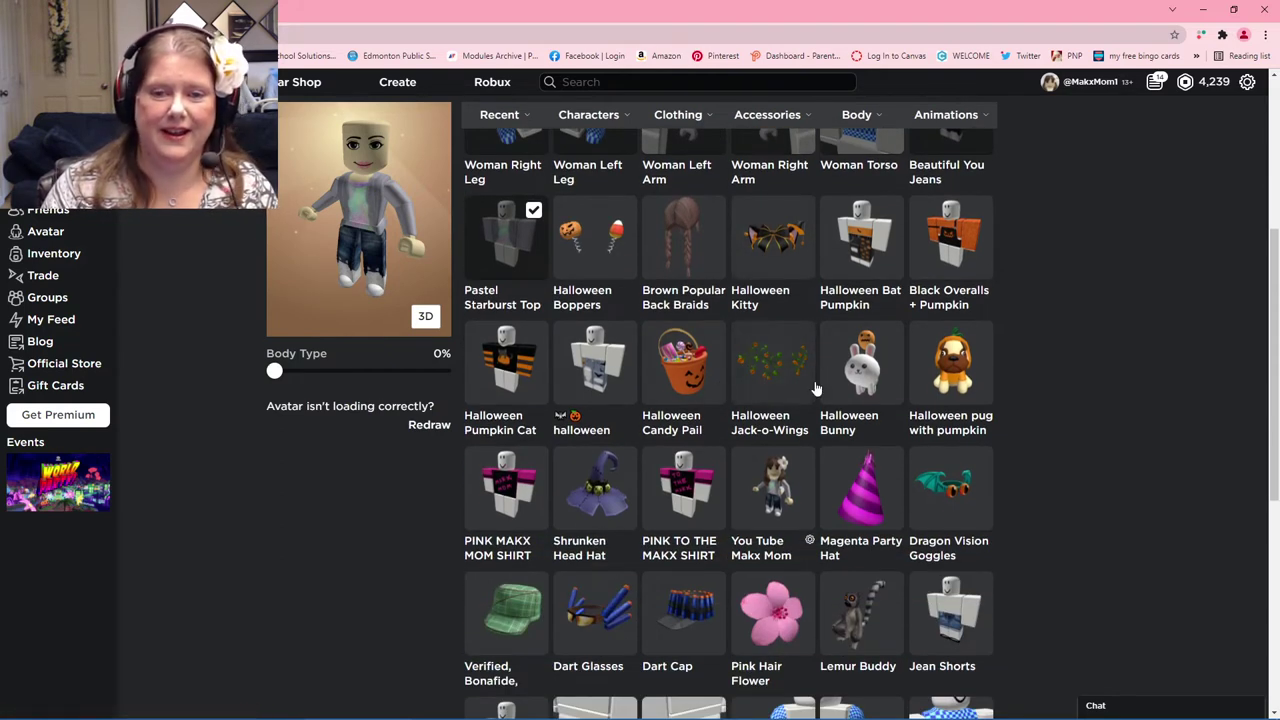
# Put on the Halloween Pumpkin Cat shirt, Brown Popular Back Braids and Halloween Bat Pumpkin pants.
pyautogui.click(519, 372)
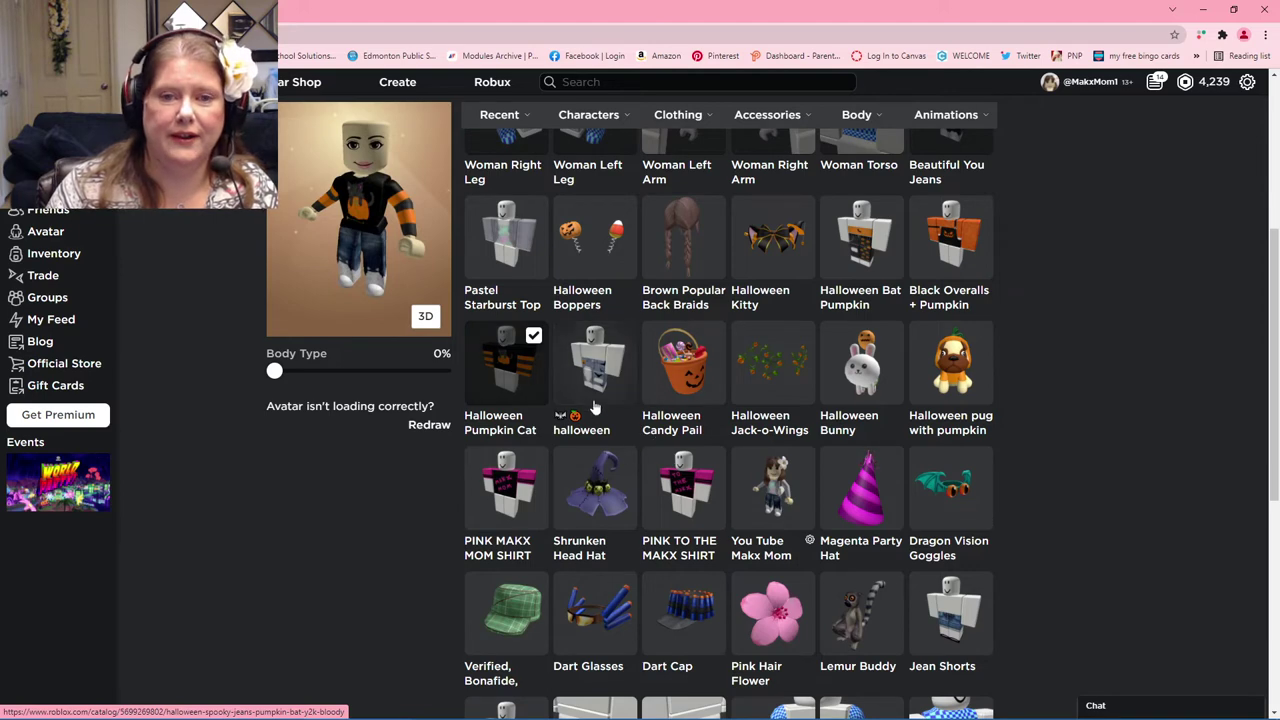
pyautogui.scroll(2, 591, 398)
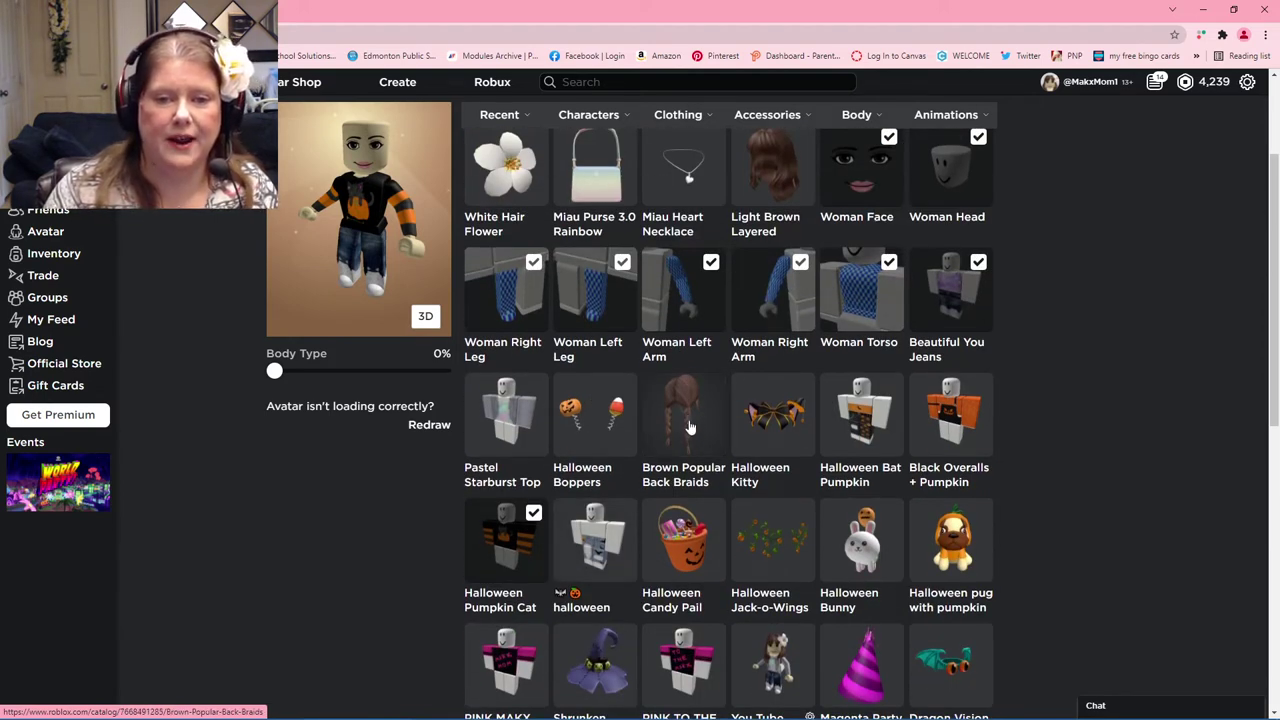
pyautogui.click(688, 420)
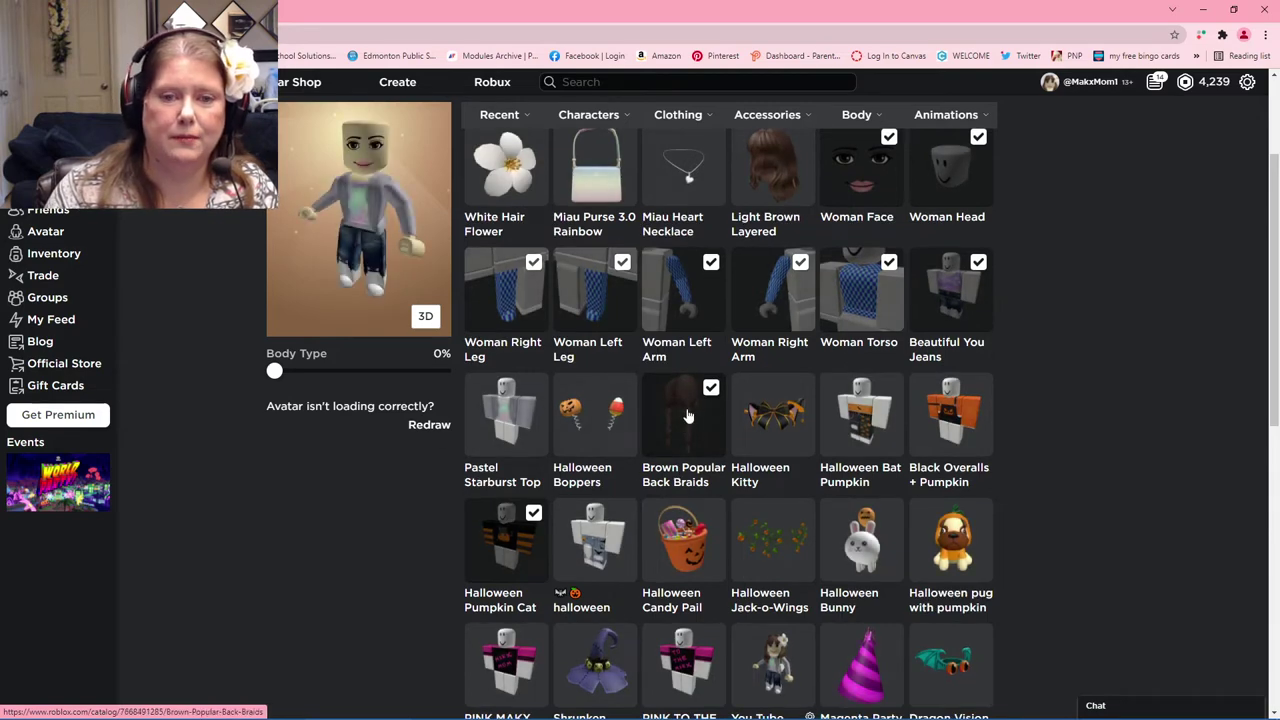
pyautogui.click(700, 428)
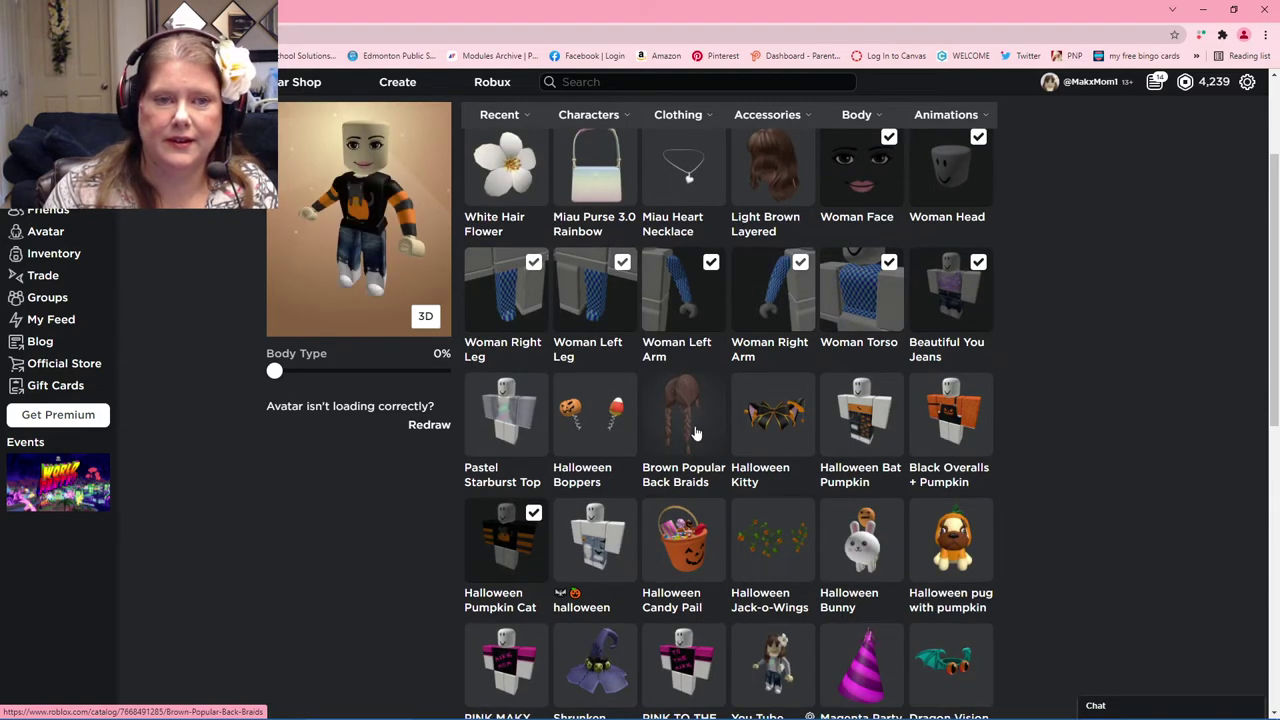
pyautogui.click(700, 425)
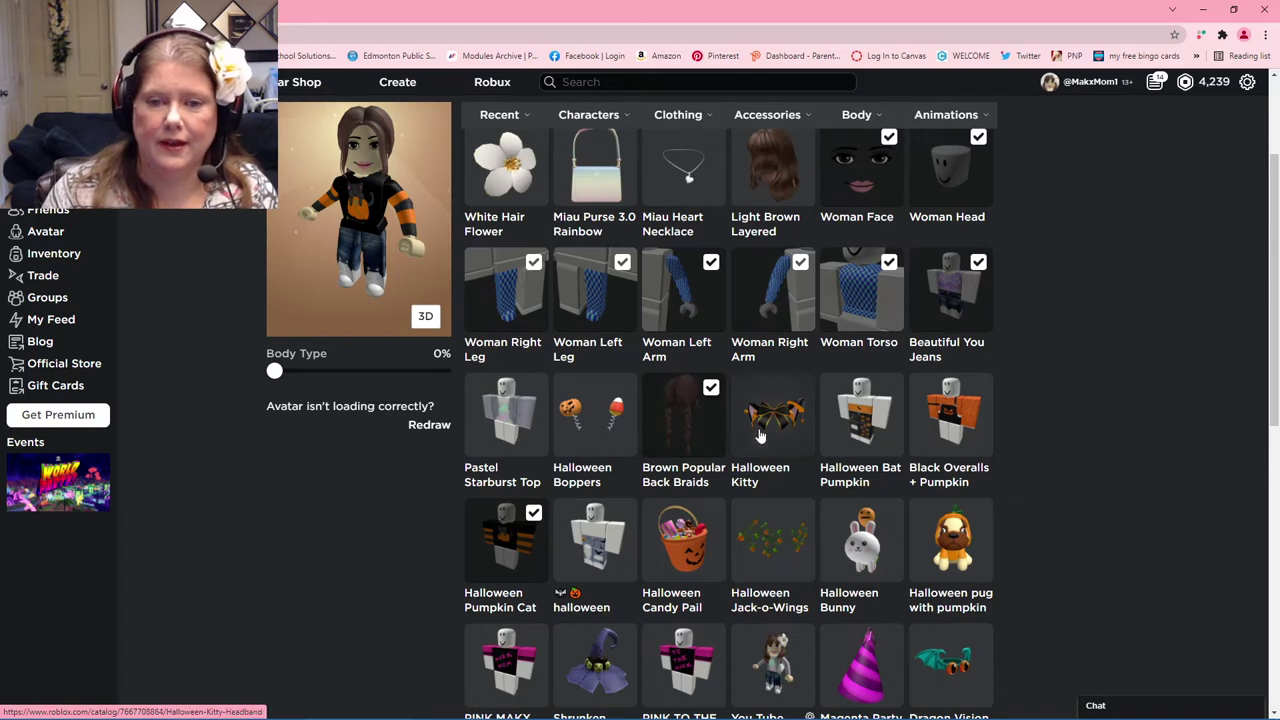
pyautogui.click(867, 432)
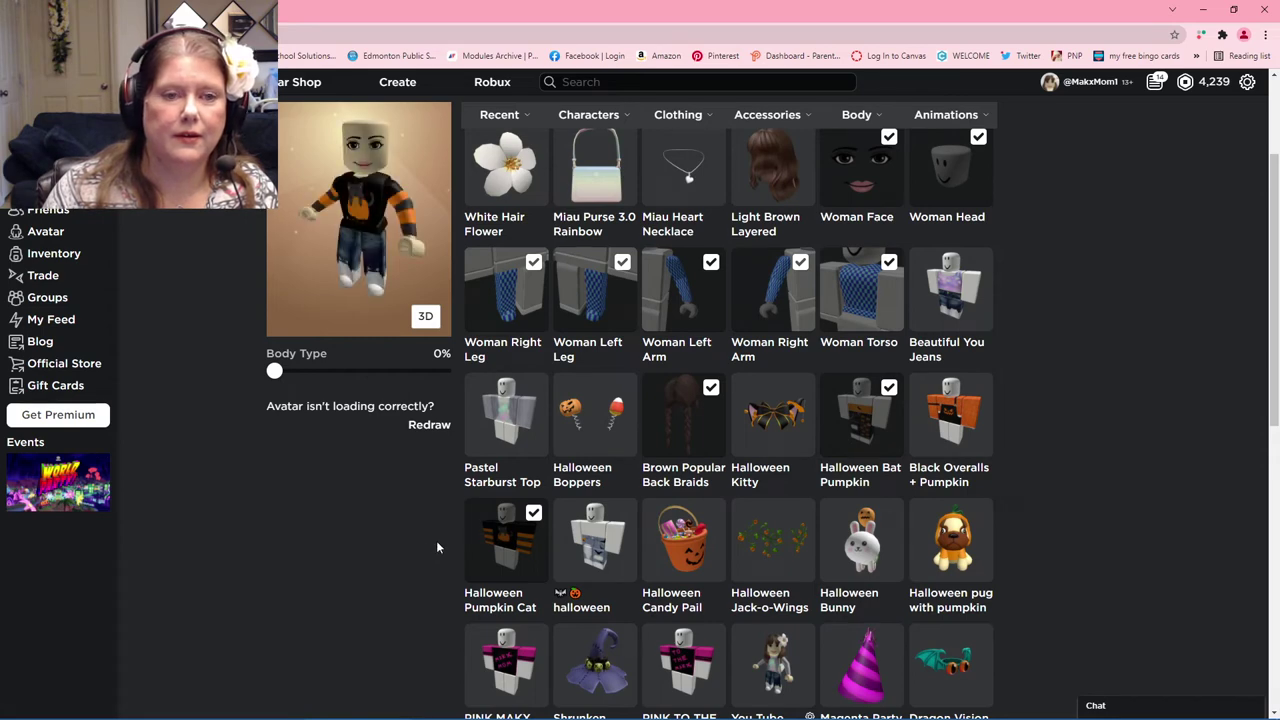
pyautogui.click(865, 432)
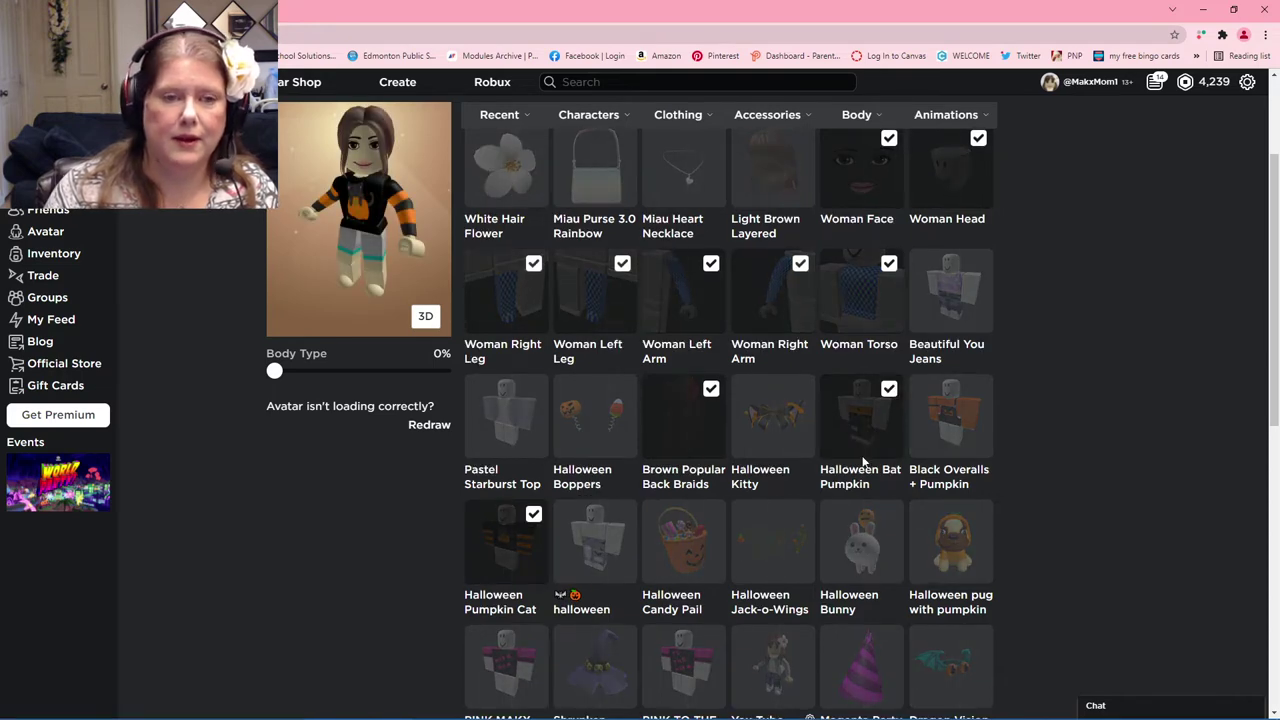
pyautogui.click(860, 468)
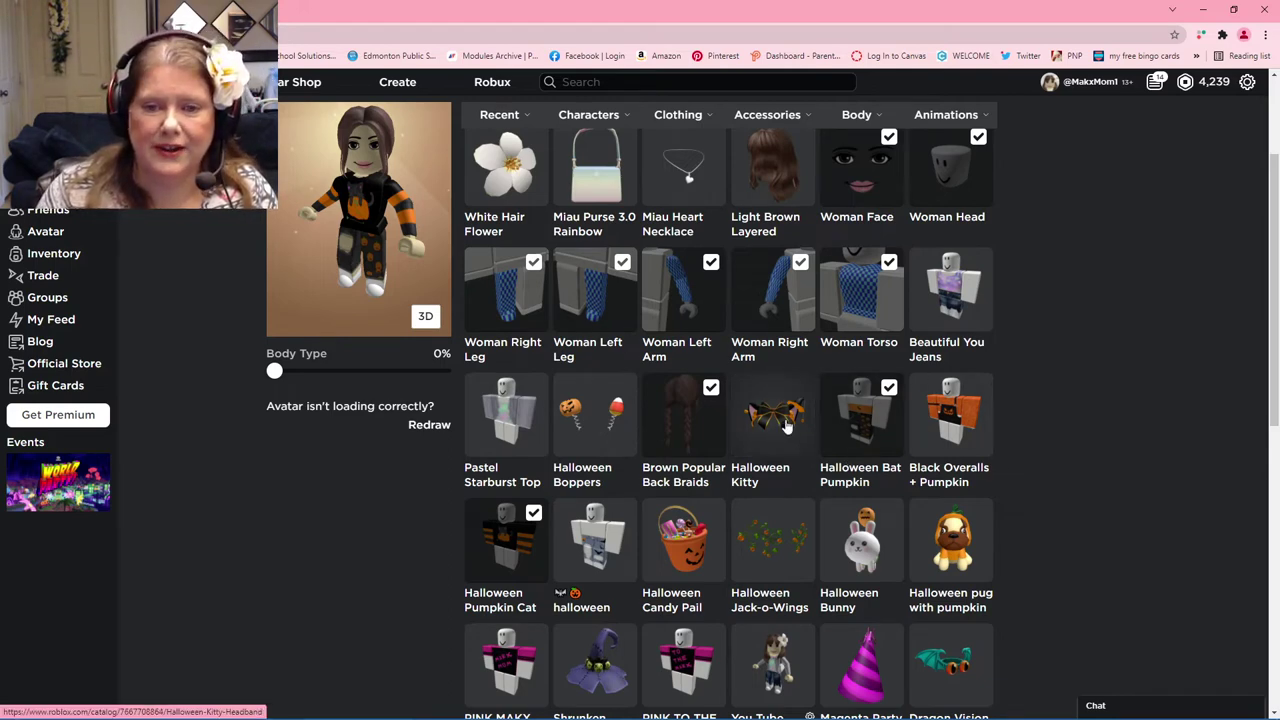
# Put on the Halloween Kitty headband and the Halloween Jack-o-Wings.
pyautogui.click(785, 424)
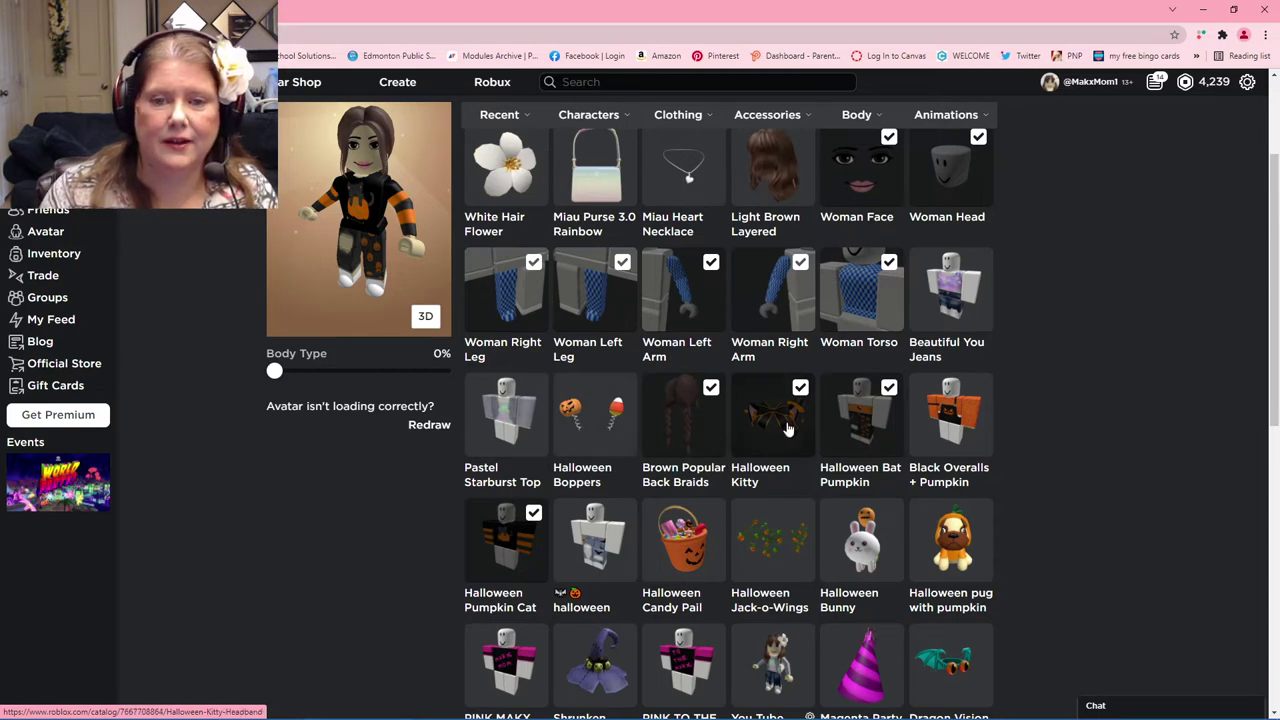
pyautogui.click(786, 428)
pyautogui.click(783, 428)
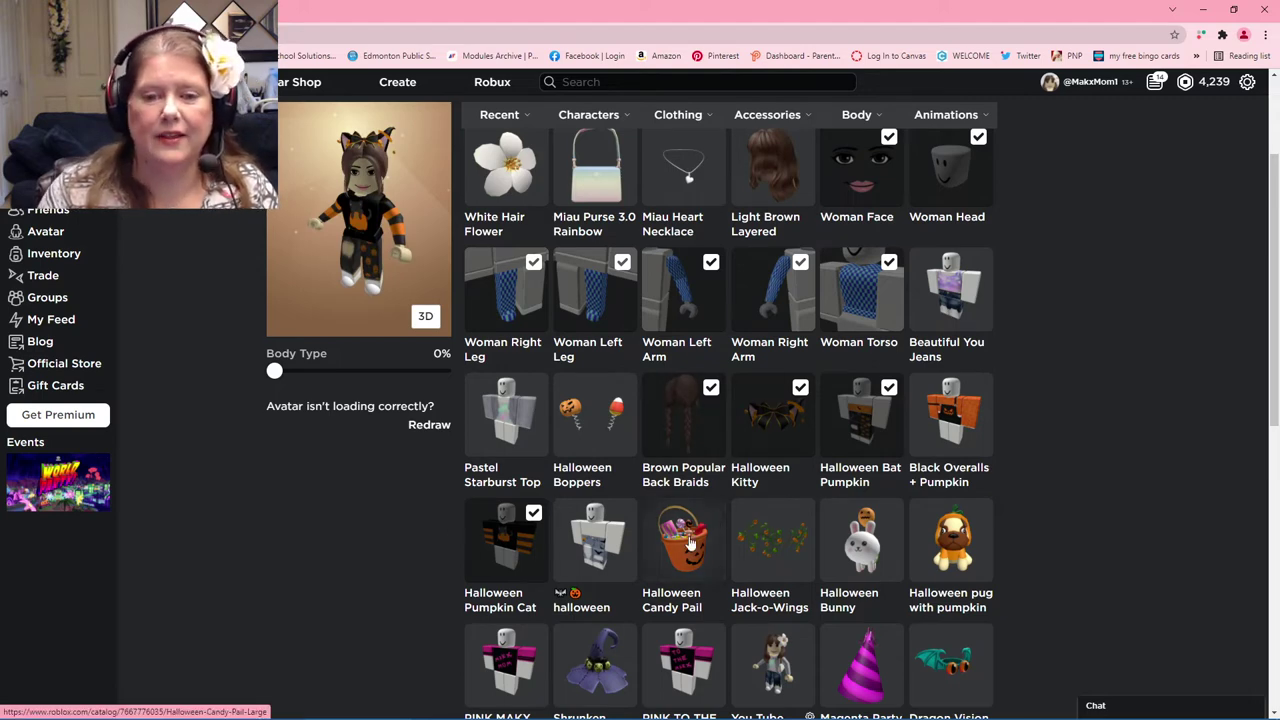
pyautogui.click(784, 549)
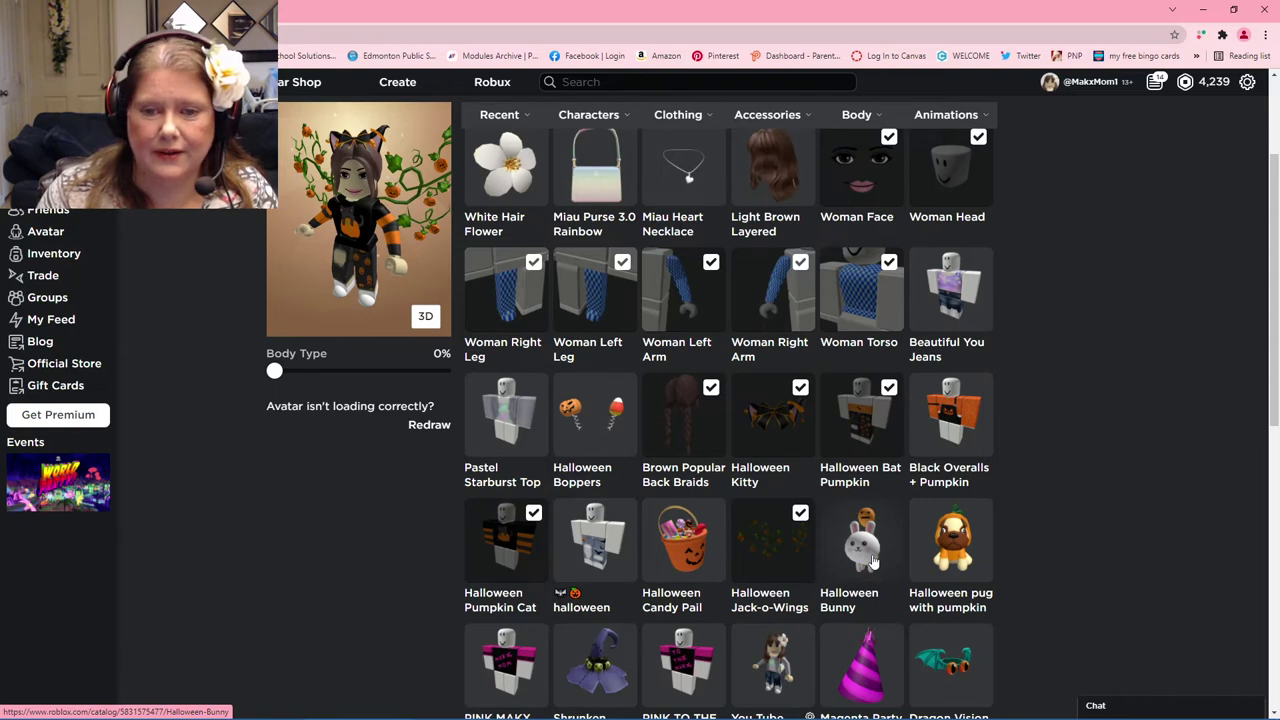
# Add the Halloween Bunny and the Halloween Candy Pail to the avatar.
pyautogui.click(872, 563)
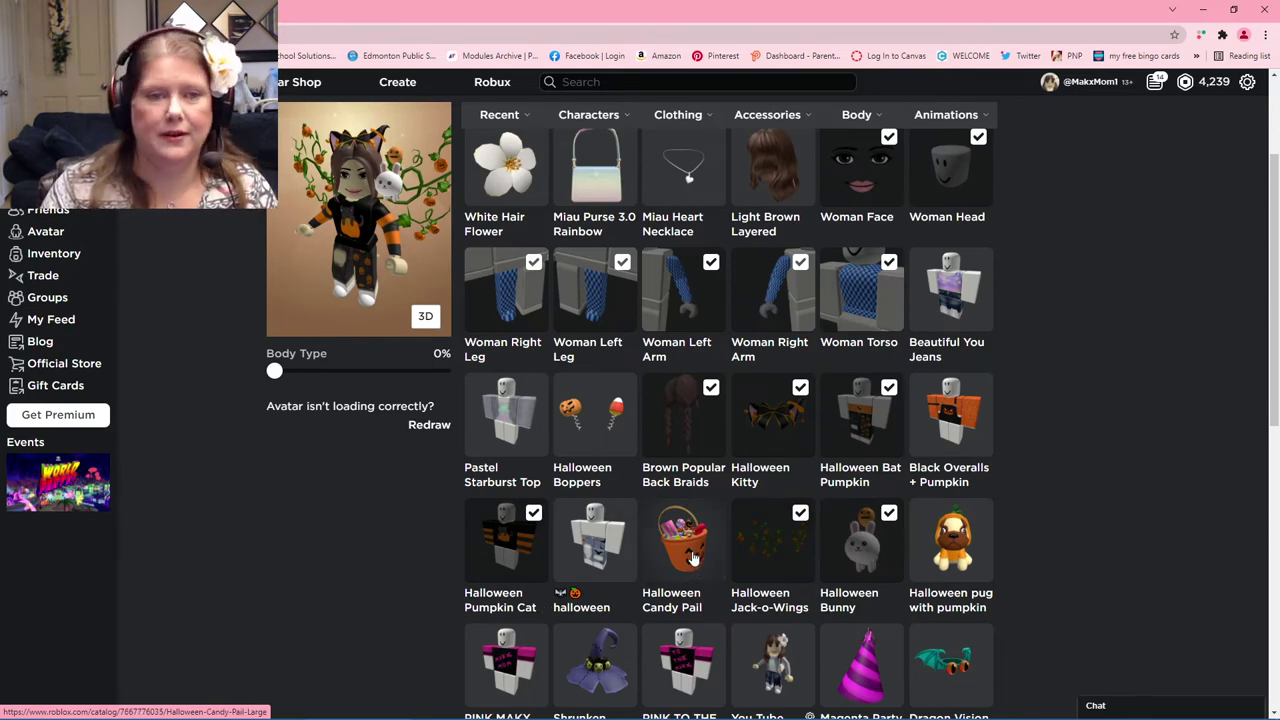
pyautogui.click(693, 558)
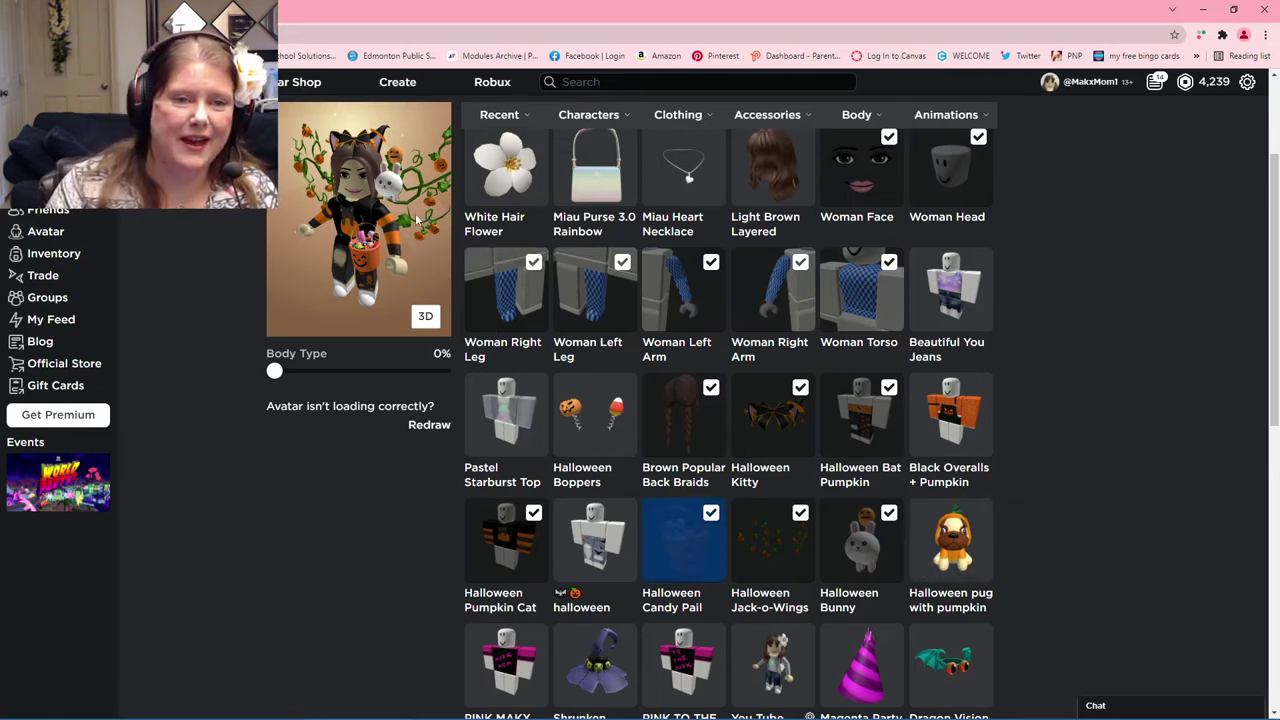
pyautogui.scroll(2, 418, 222)
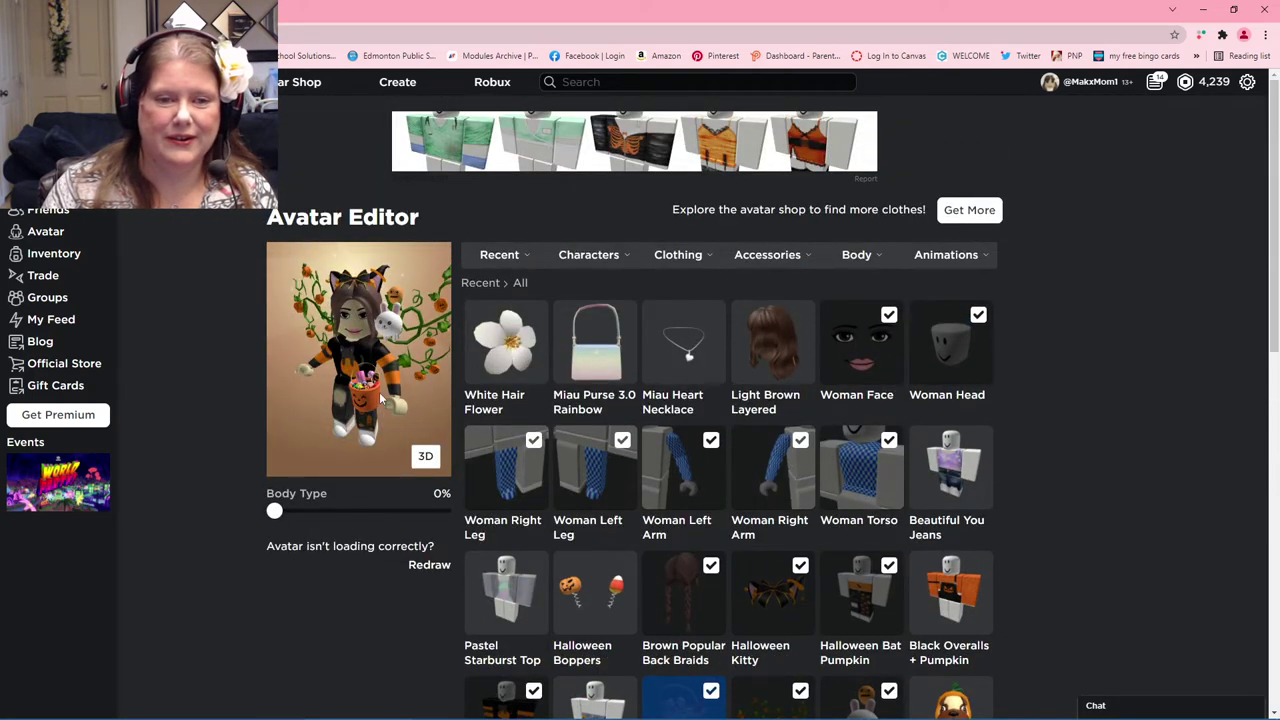
pyautogui.scroll(-2, 380, 392)
pyautogui.scroll(2, 385, 390)
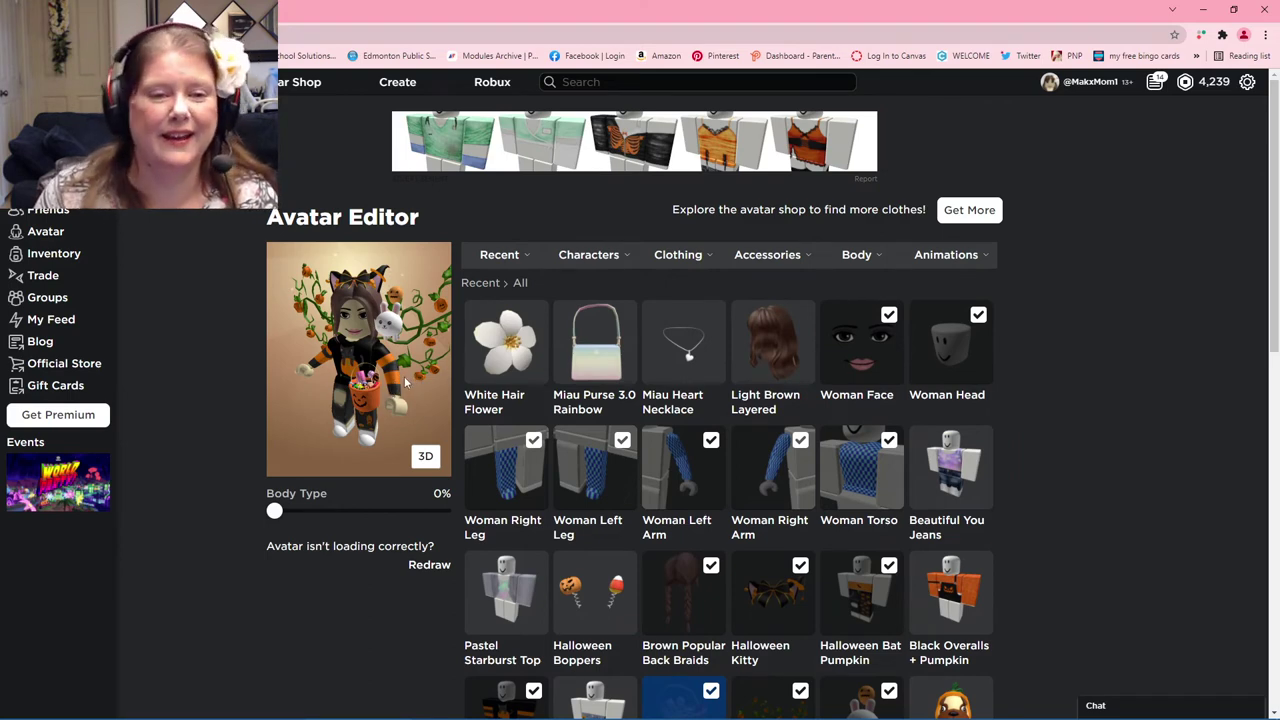
pyautogui.scroll(-2, 390, 470)
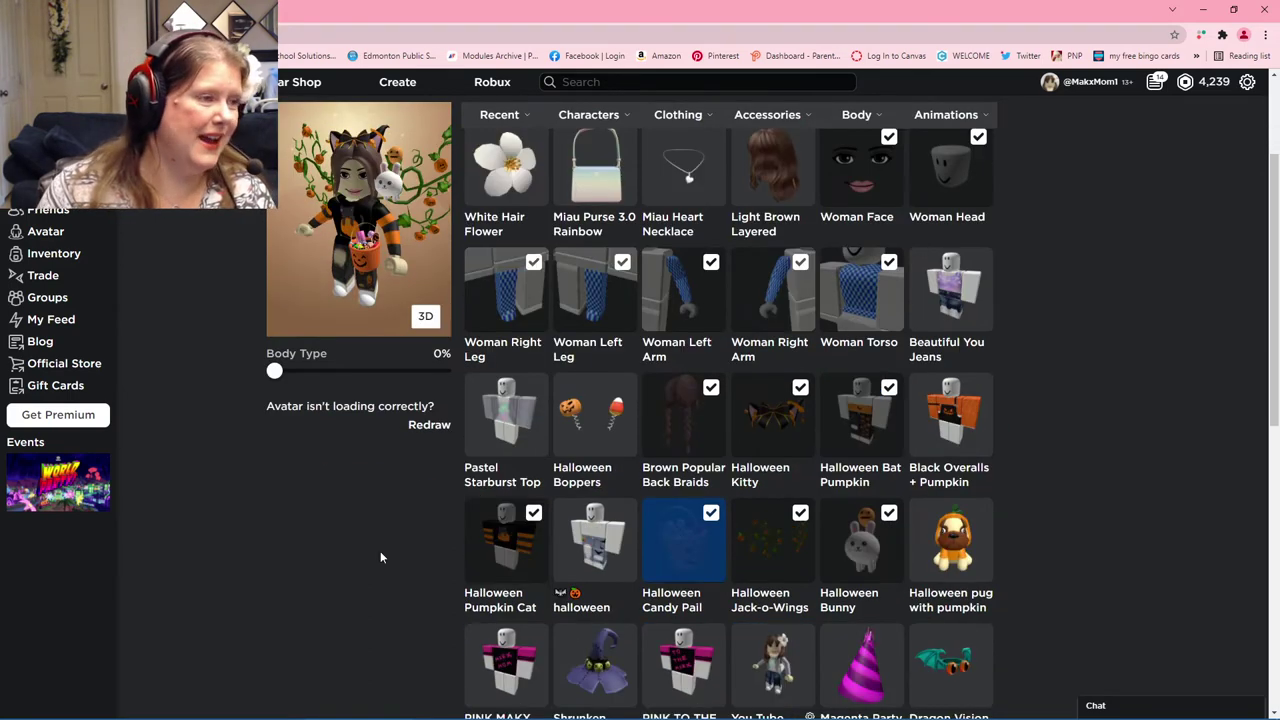
pyautogui.moveTo(448, 710)
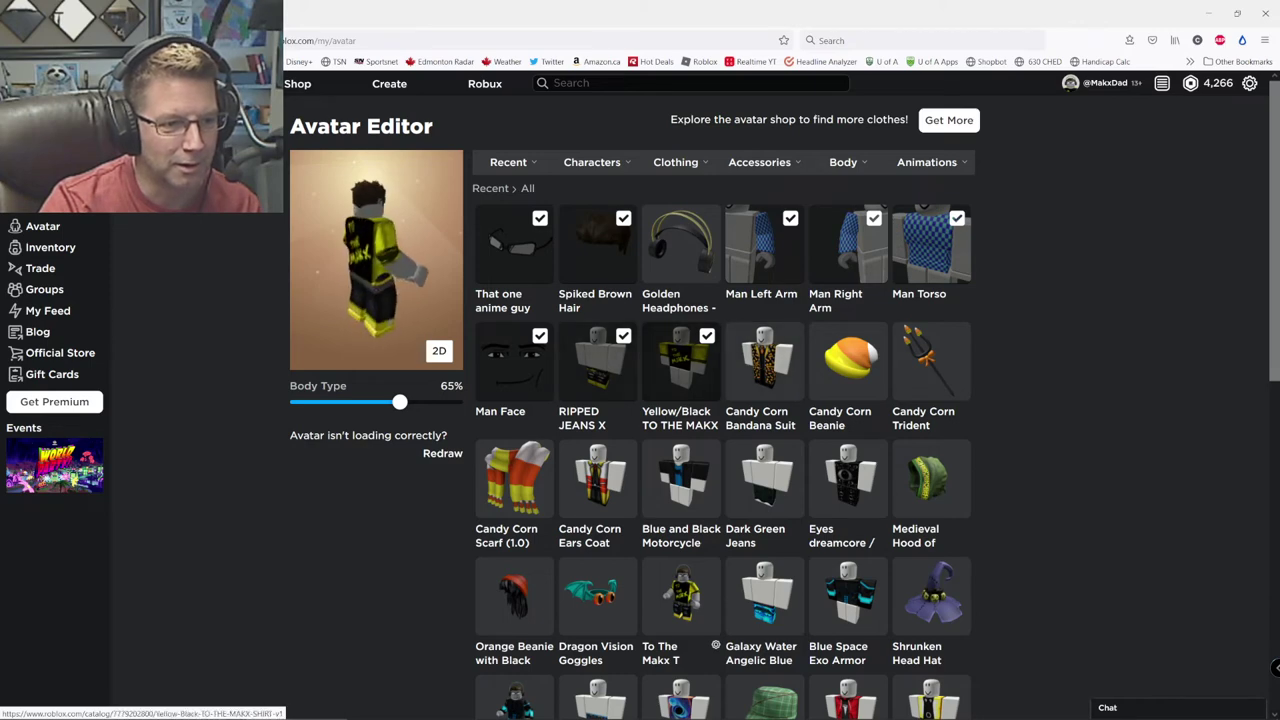
# Swap the yellow and black shirt for the Candy Corn Bandana Suit and Candy Corn Beanie.
pyautogui.click(680, 362)
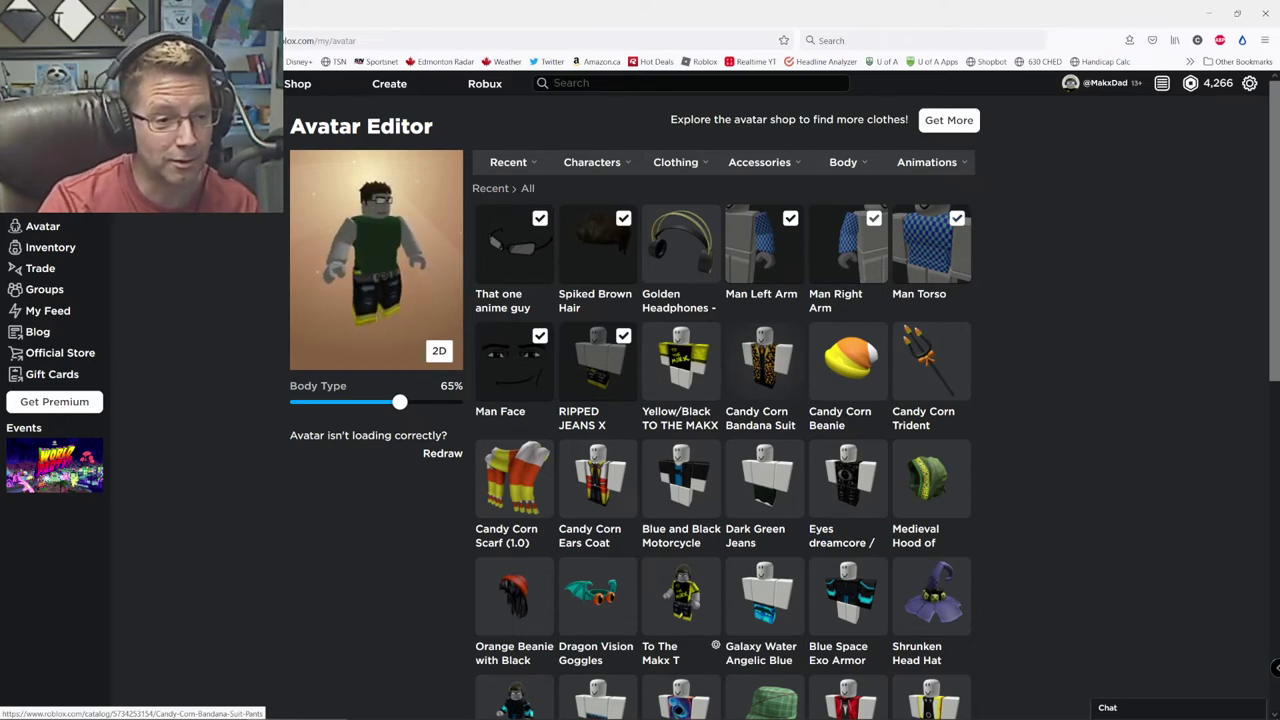
pyautogui.click(765, 360)
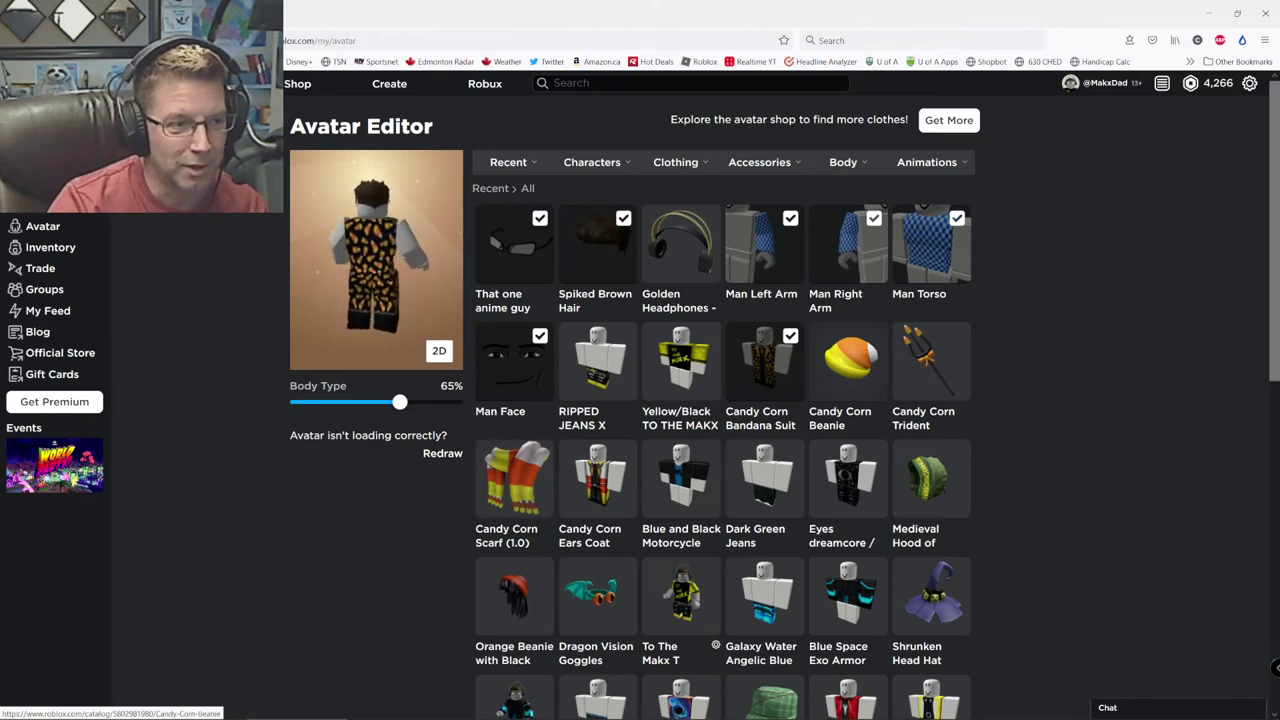
pyautogui.click(848, 360)
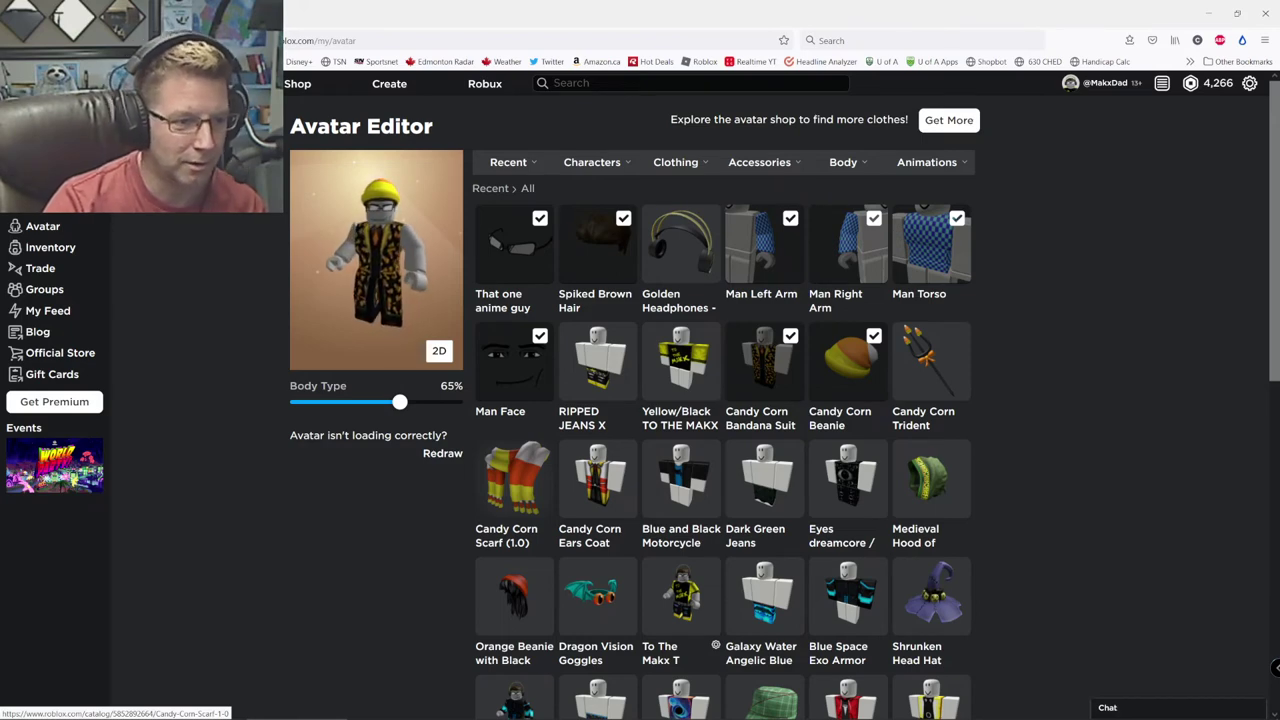
# Equip the Candy Corn Scarf (1.0) and the Candy Corn Trident from the Recent grid.
pyautogui.click(513, 478)
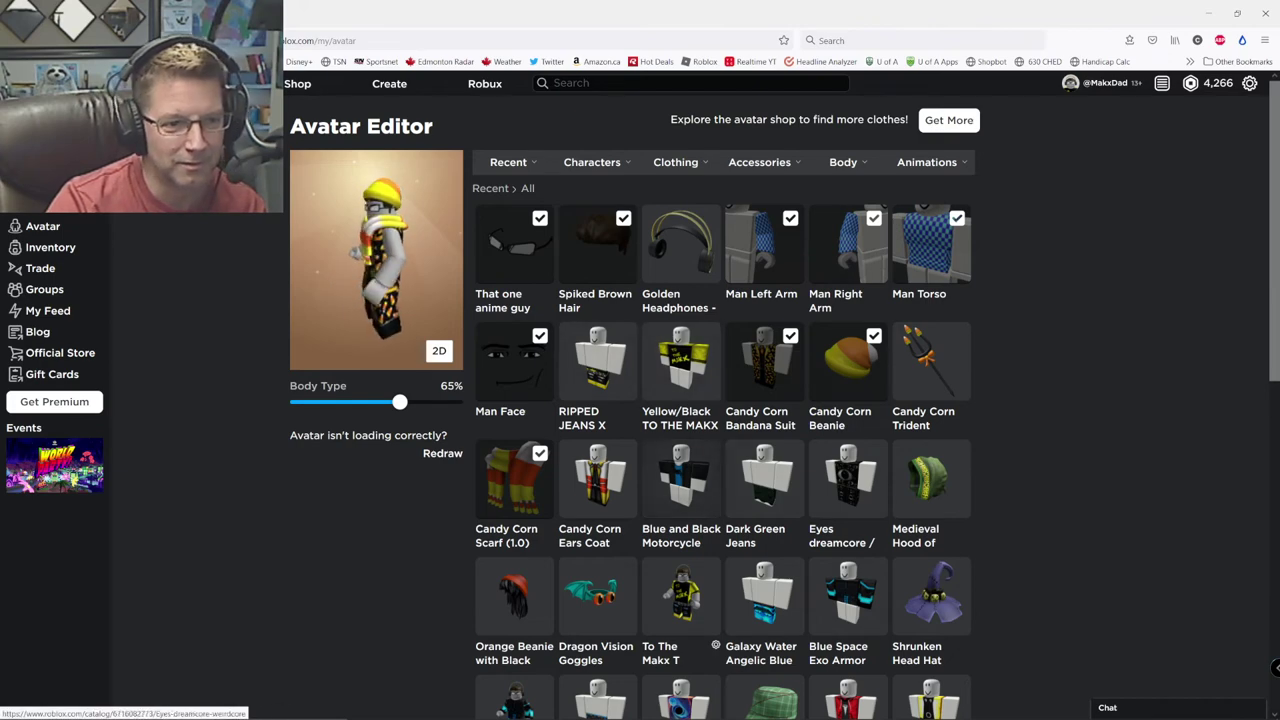
pyautogui.click(931, 365)
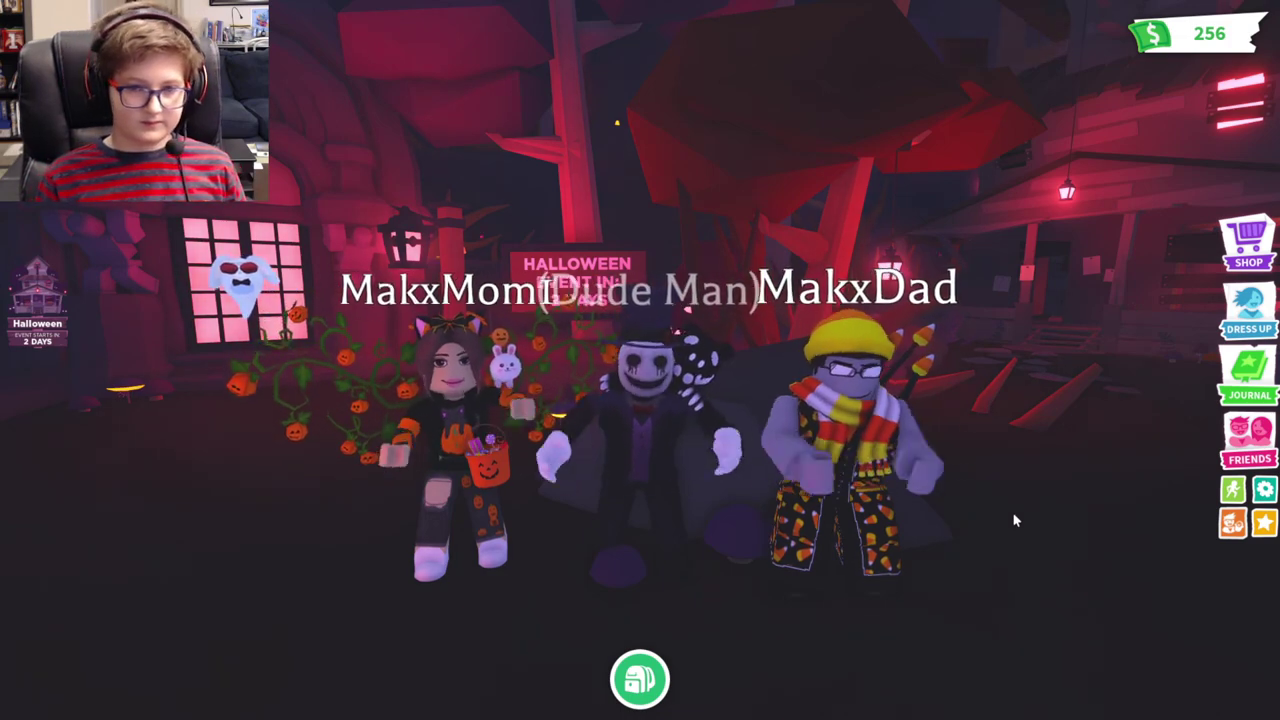
# Make the middle avatar, Dude Man, jump in front of the Halloween event sign.
pyautogui.press('space')
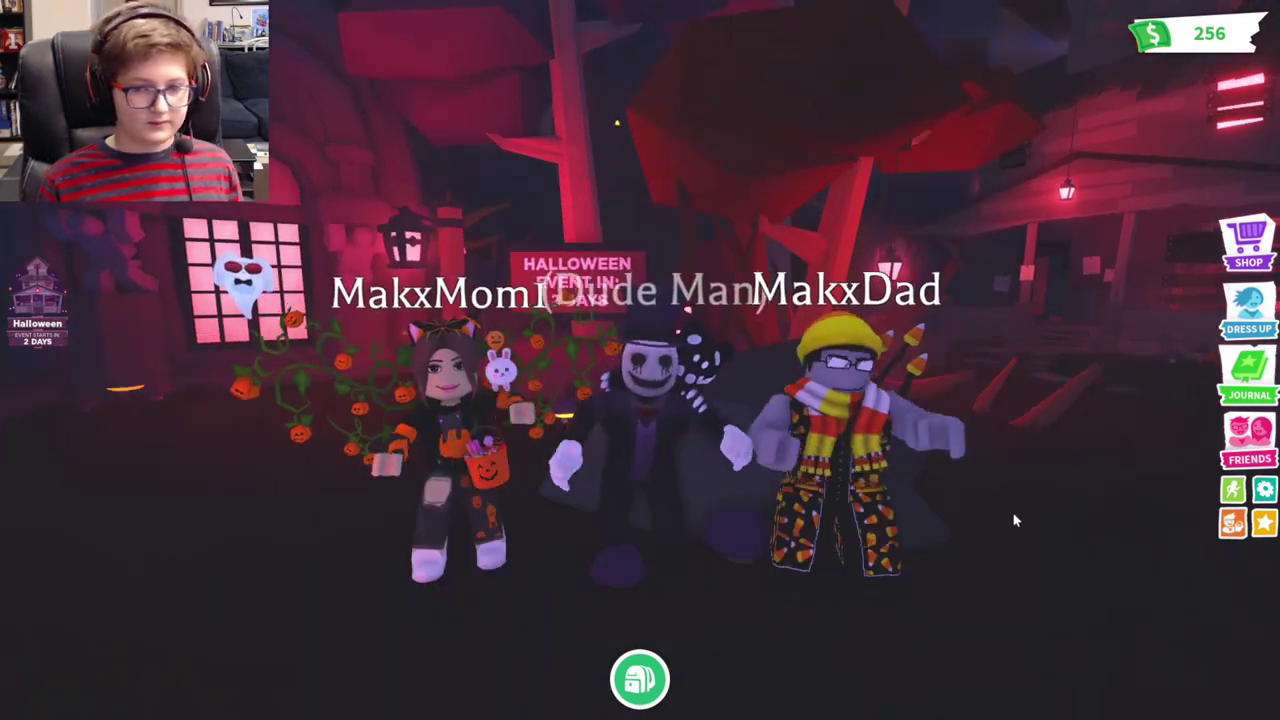